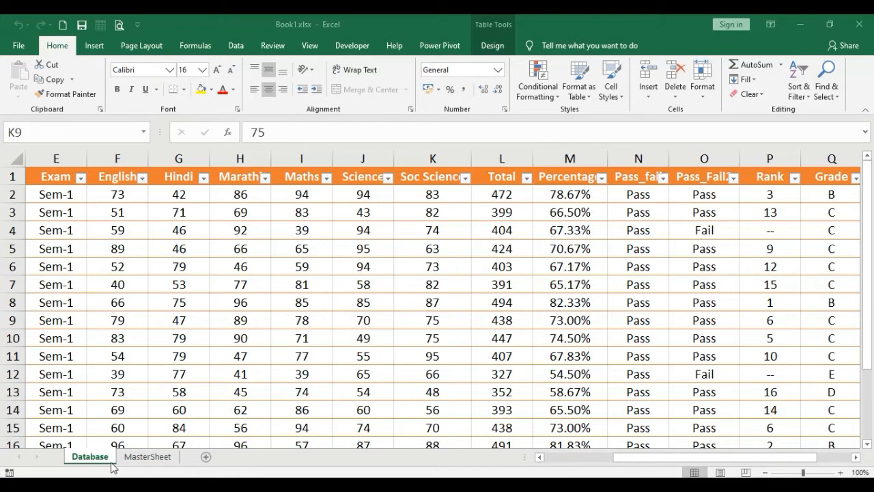
Step: Add a new worksheet after MasterSheet and rename it ReportCard
left_click(161, 462)
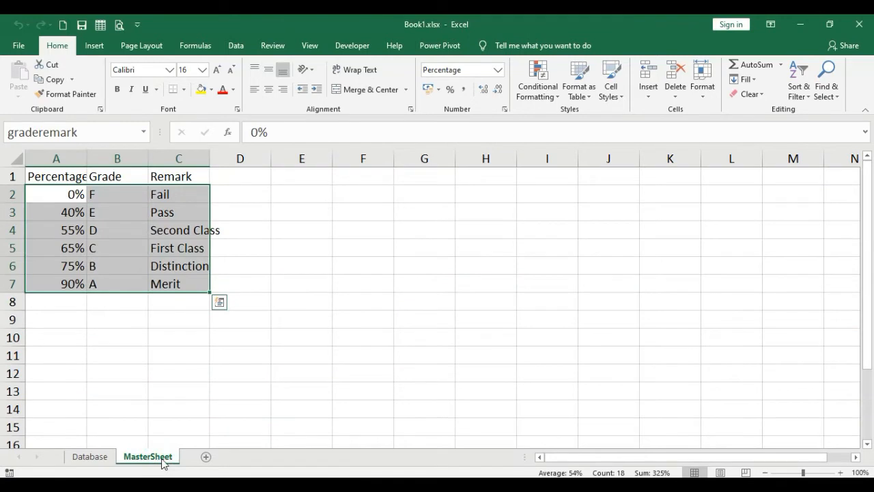
left_click(211, 459)
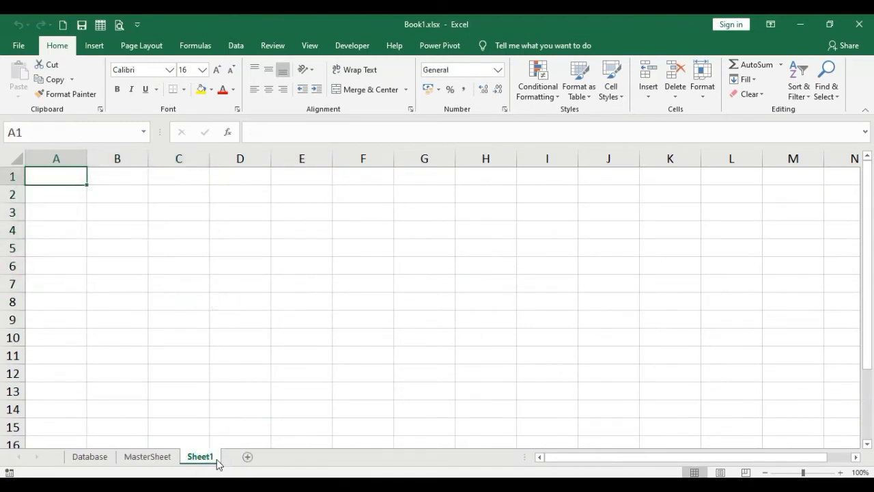
double_click(208, 457)
type("Re")
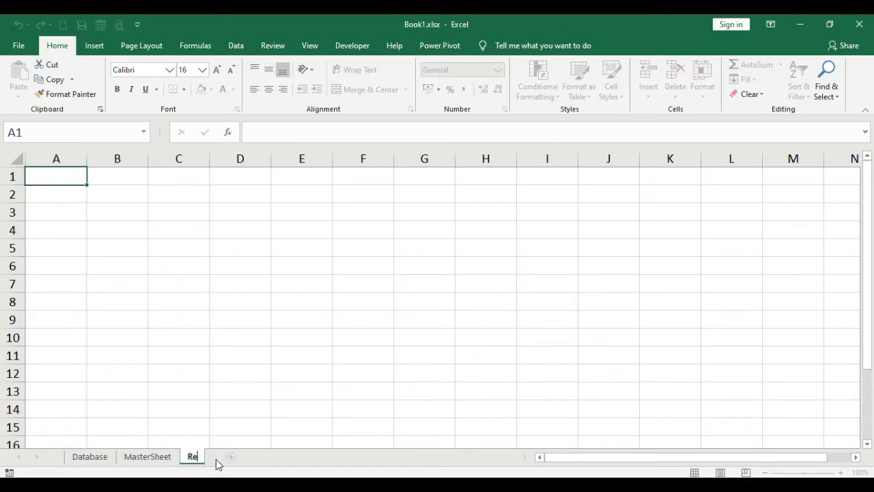
type("portCard")
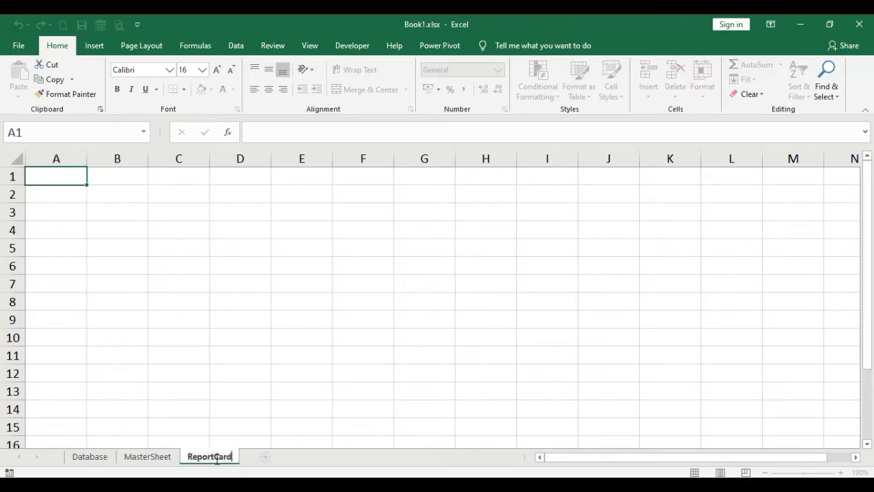
left_click(198, 303)
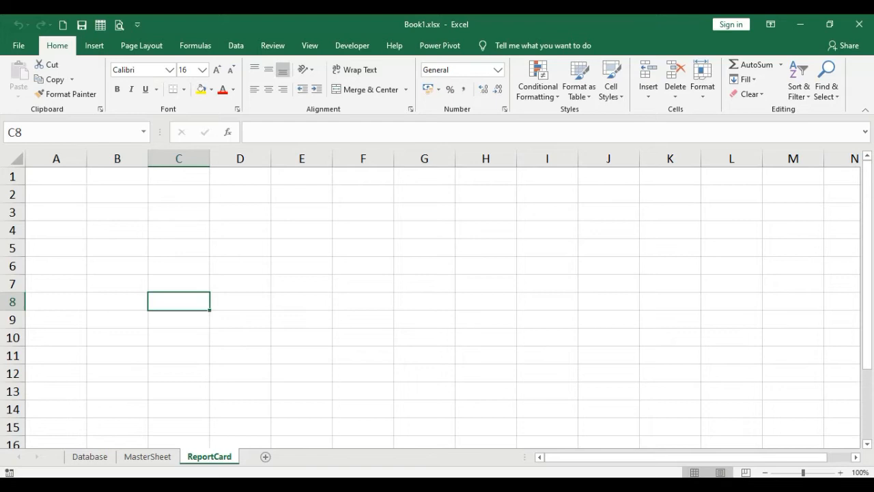
Step: Show the ReportCard sheet in Page Layout view and apply the Narrow margins preset
left_click(721, 473)
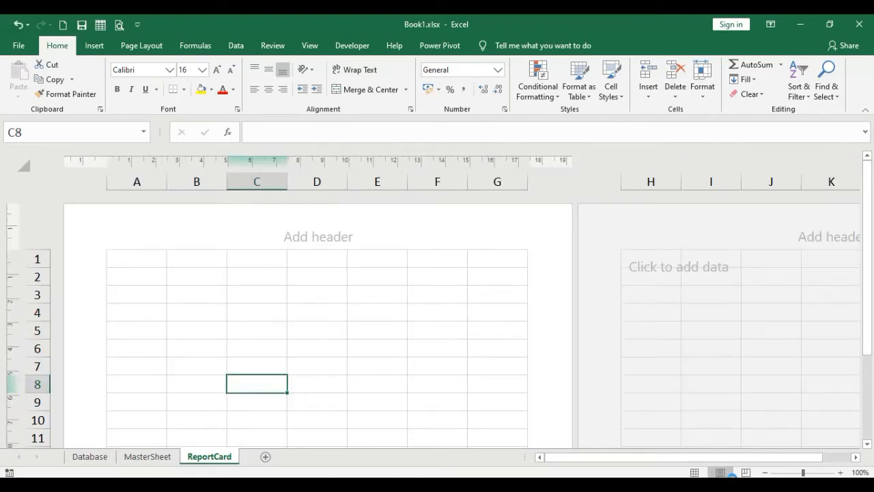
scroll(369, 312, "down", 3)
scroll(369, 316, "up", 3)
left_click(132, 49)
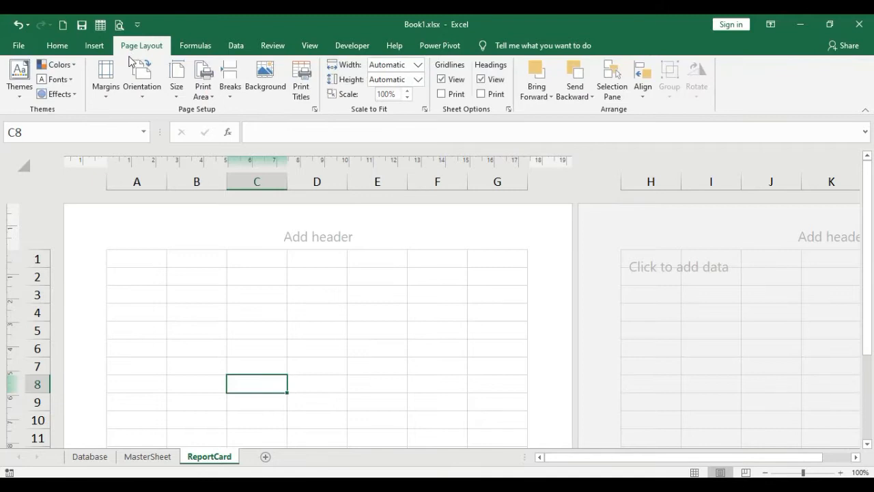
left_click(109, 95)
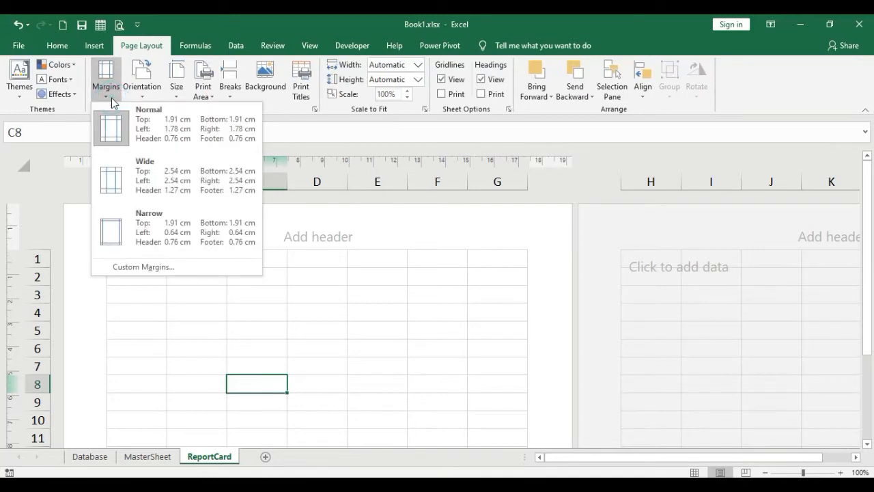
left_click(127, 241)
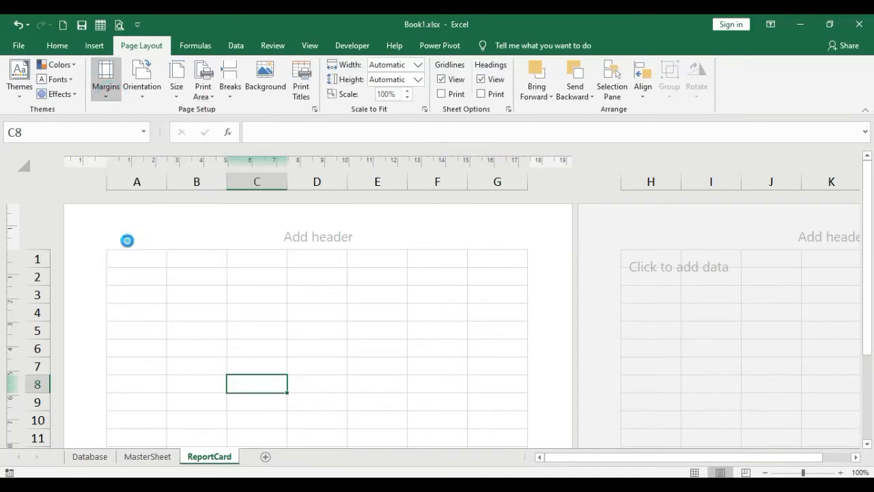
Step: Set the ReportCard page to landscape orientation with A4 paper size
left_click(145, 92)
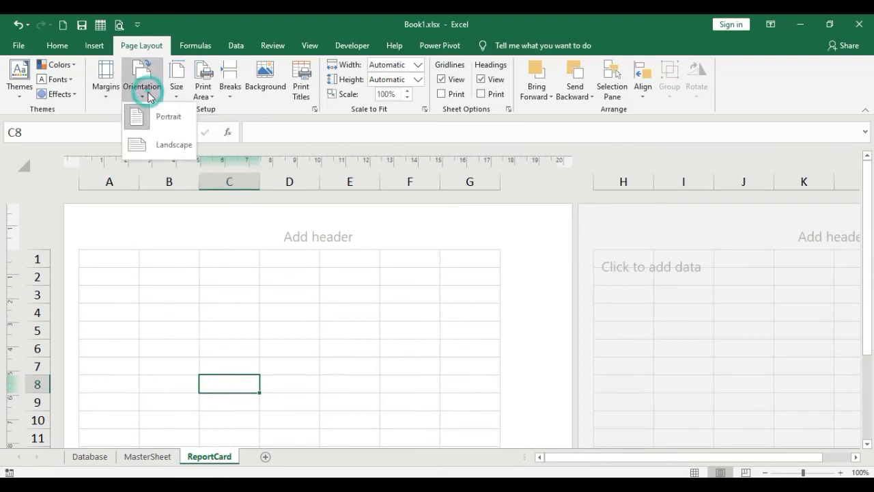
left_click(170, 145)
left_click(176, 86)
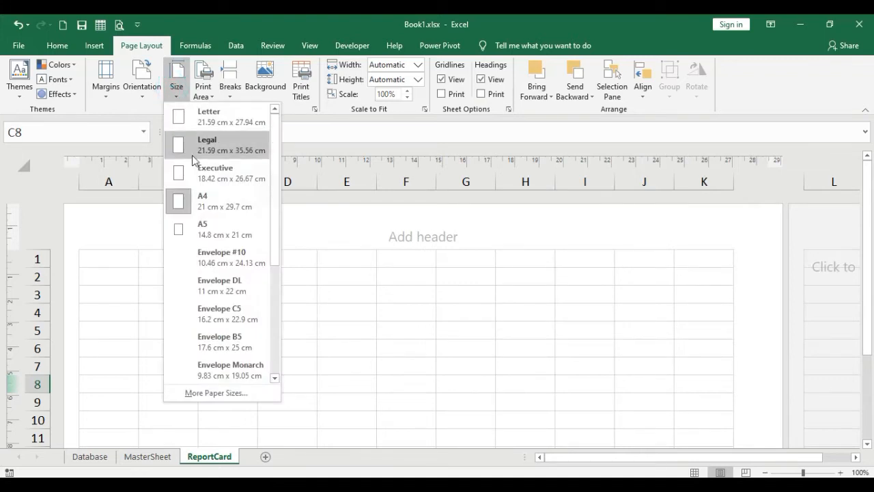
left_click(218, 203)
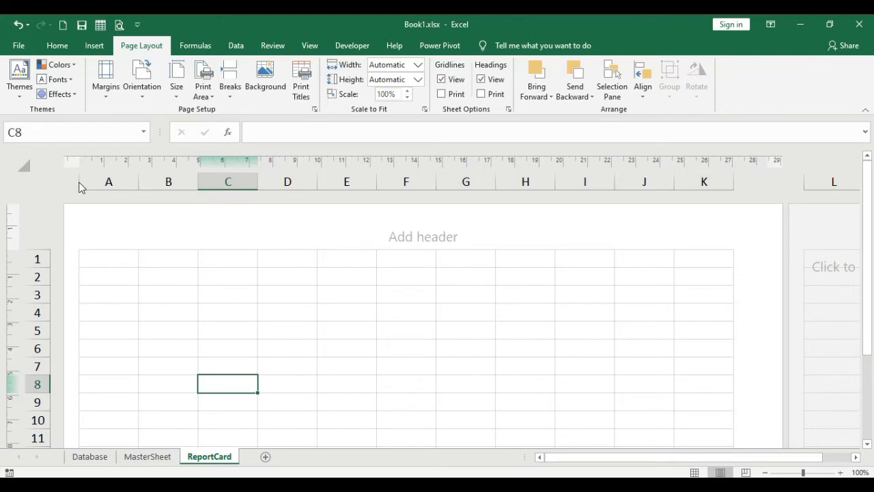
scroll(231, 285, "down", 3)
scroll(230, 285, "down", 5)
scroll(230, 283, "up", 9)
Step: Merge and center cells A1:K2 on the ReportCard sheet
left_click(88, 459)
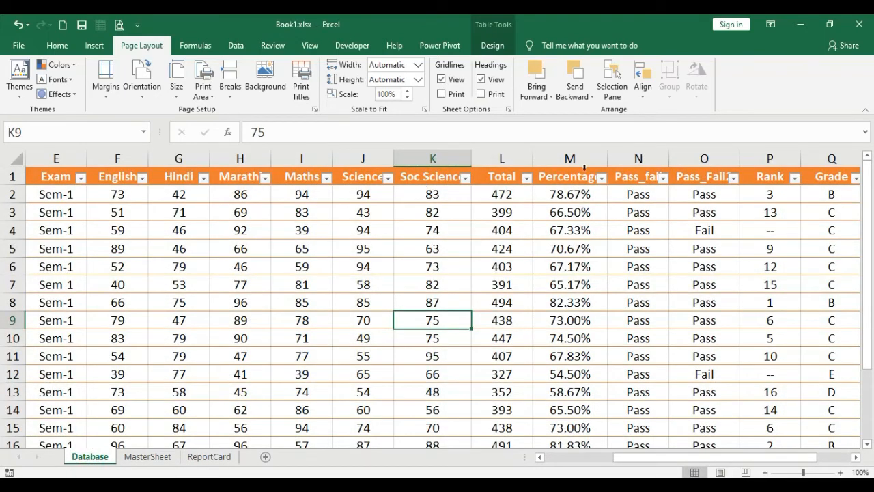
left_click(214, 456)
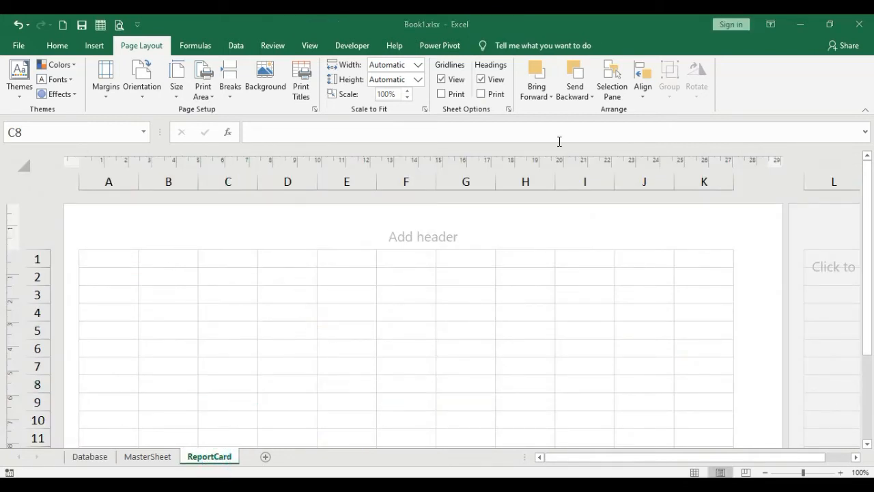
left_click(116, 258)
left_click(112, 261)
left_click(57, 45)
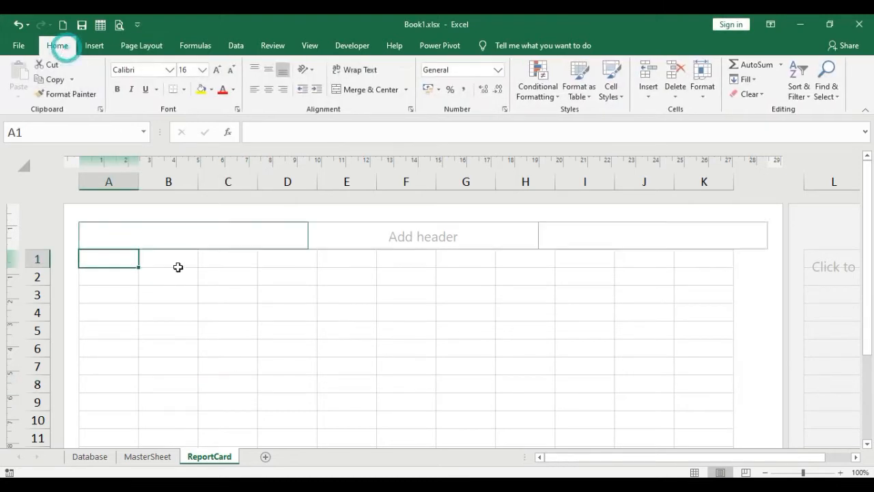
left_click_drag(116, 260, 723, 276)
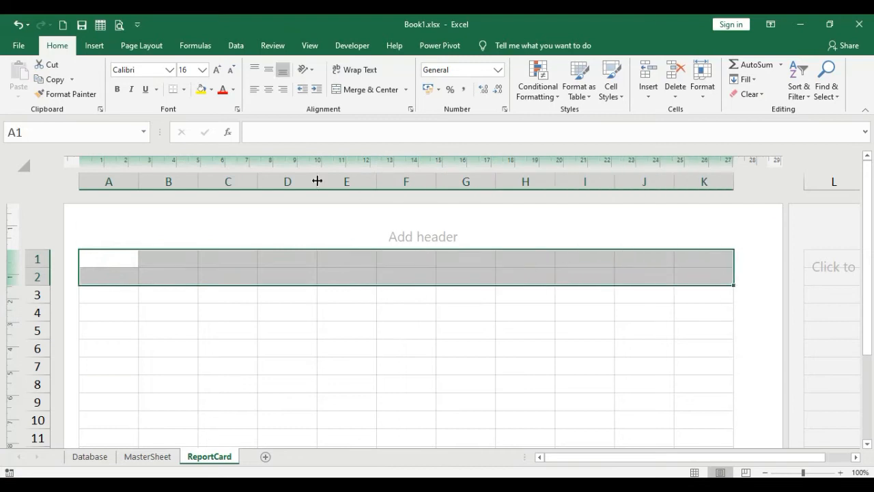
left_click(378, 91)
Step: Enter the title "ST XAVIERS HIGH SCHOOL & JR. COLLEGE" in the merged cell A1
double_click(378, 273)
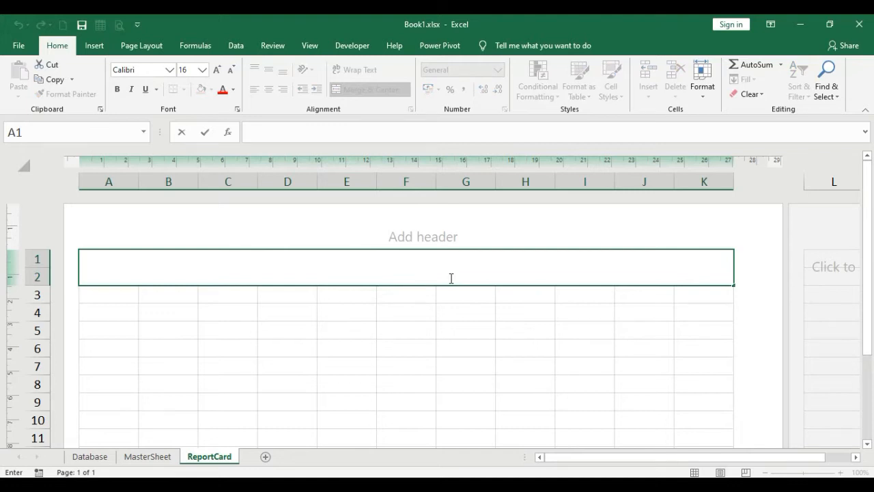
type("ST XA")
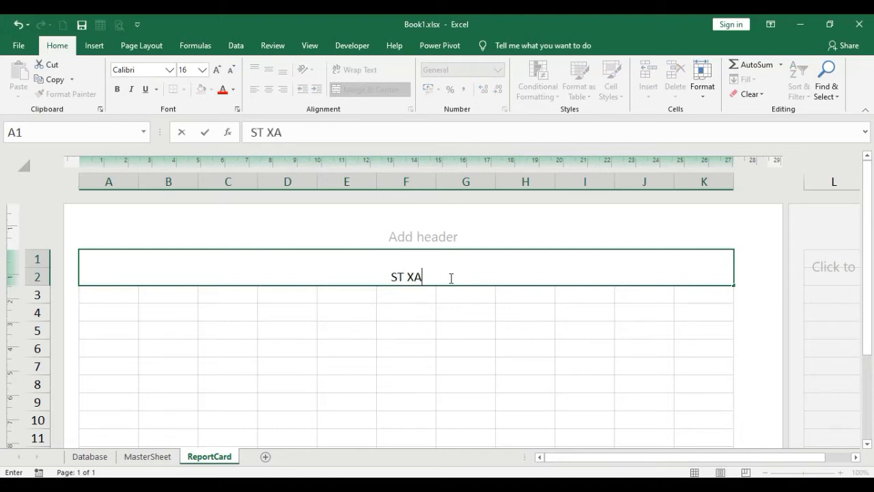
type("VIERS HG")
key("BackSpace")
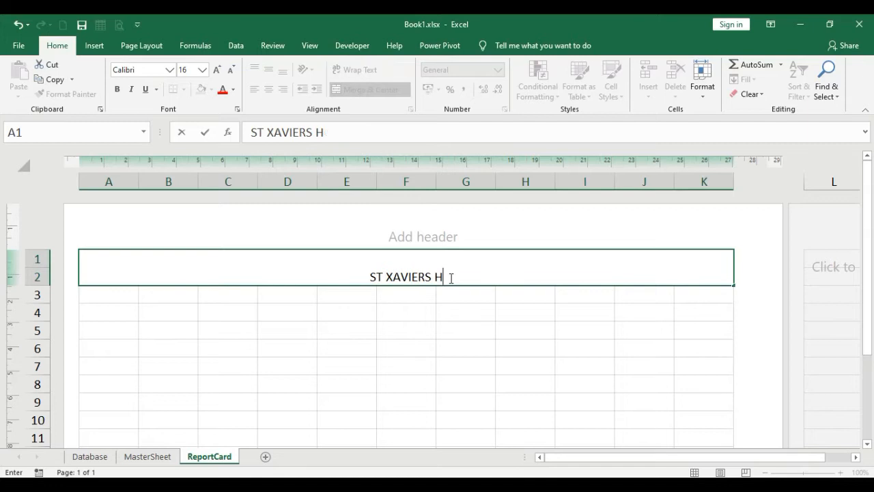
type("IGH SCH")
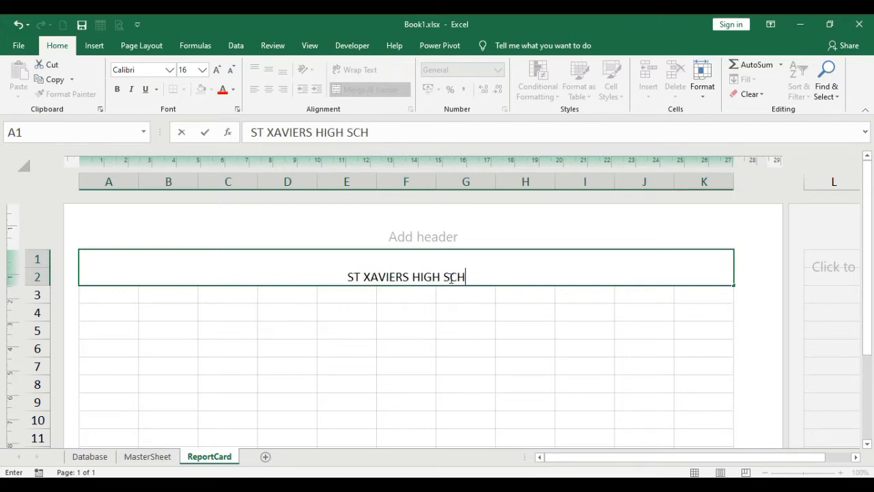
type("OOL & ")
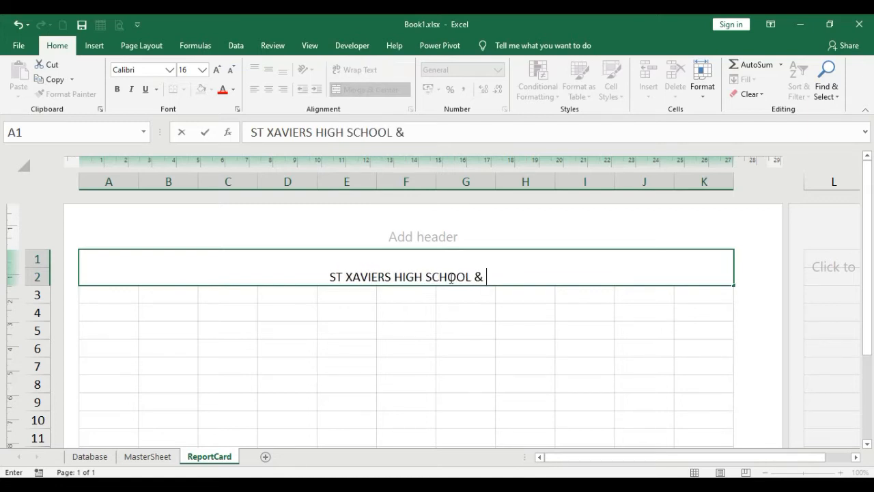
type("JR> COLLEGE")
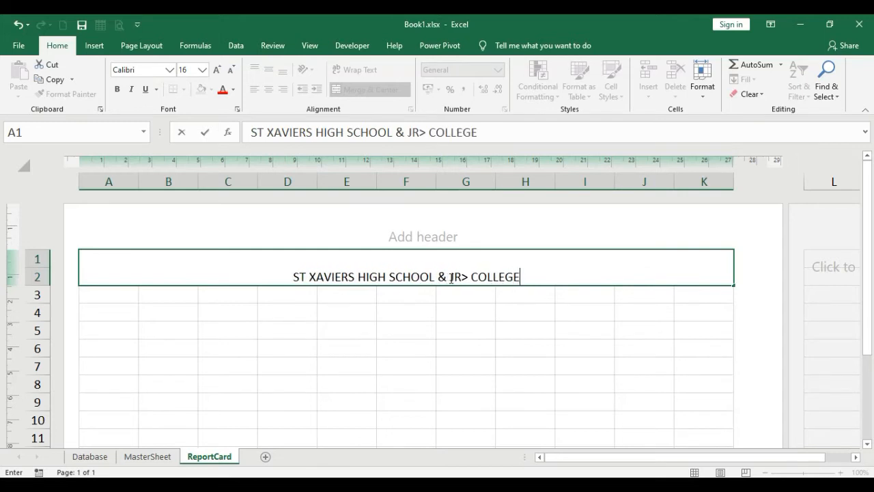
left_click(469, 277)
key("BackSpace")
type(".")
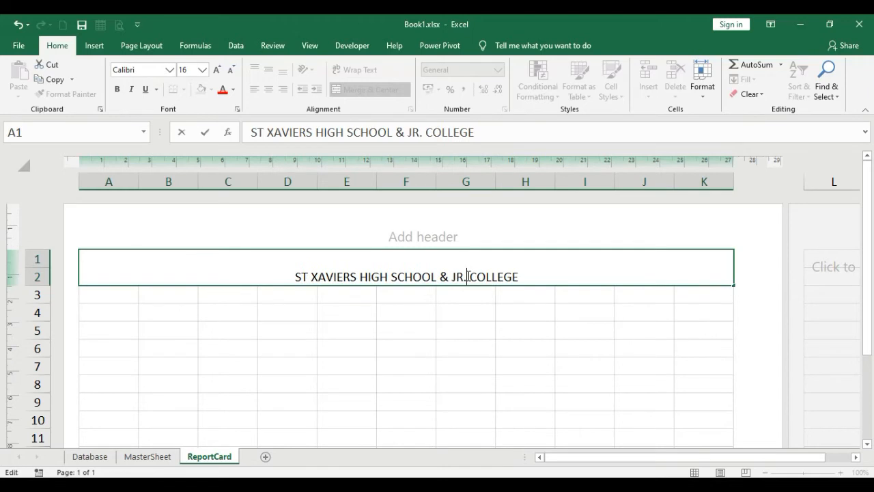
left_click(528, 267)
left_click(517, 311)
Step: Middle-align the school title vertically and make it bold
left_click(488, 277)
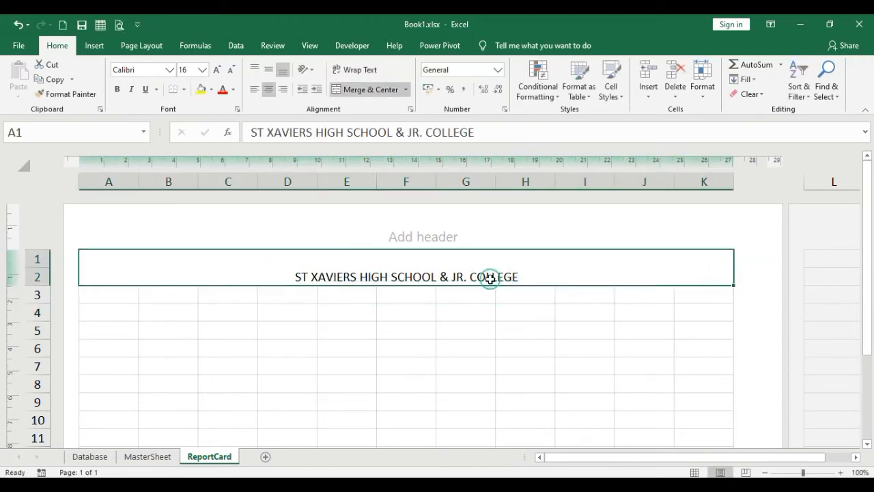
left_click(257, 69)
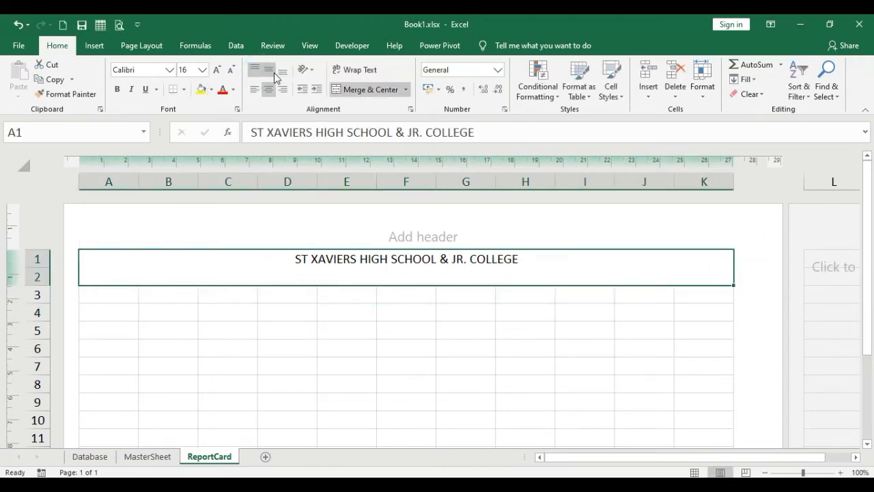
left_click(268, 69)
left_click(119, 89)
Step: Set the school title's font size to 28
left_click(217, 70)
left_click(217, 69)
left_click(217, 70)
left_click(219, 71)
left_click(218, 71)
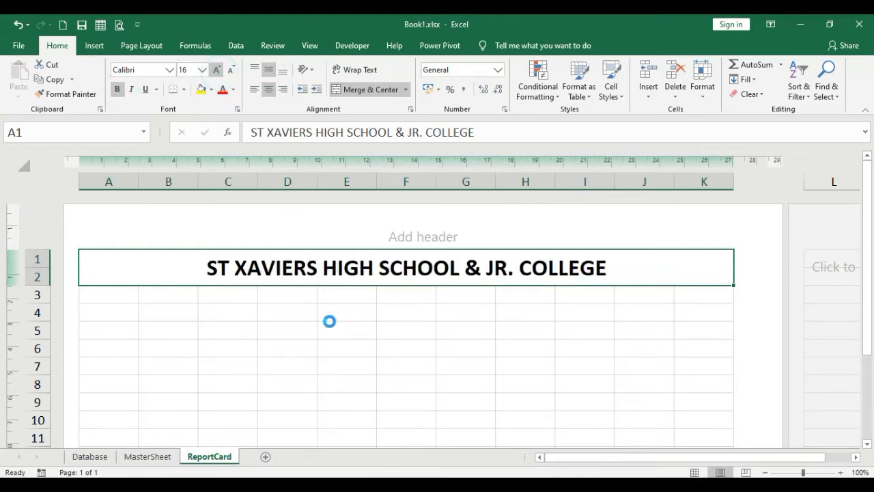
left_click(230, 70)
left_click(230, 69)
left_click(230, 70)
left_click(218, 70)
left_click(295, 339)
left_click(338, 267)
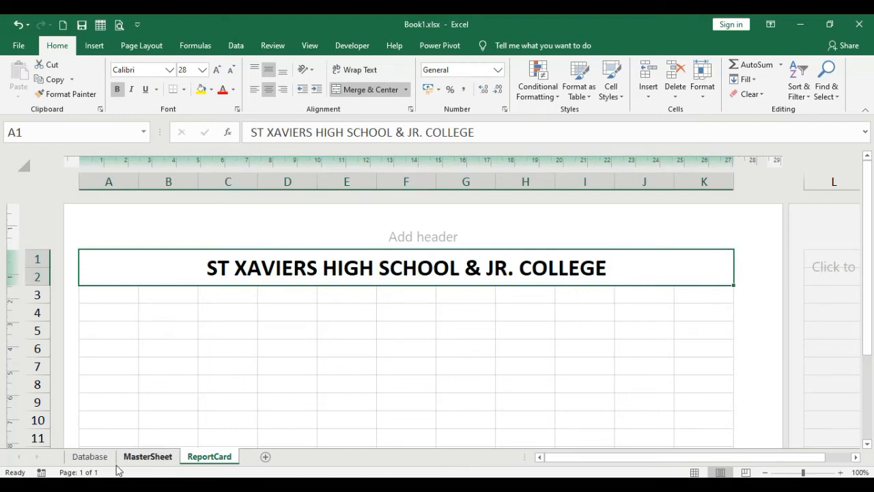
Step: Review the column headings on the Database sheet, starting from the first column, and return to ReportCard
left_click(89, 456)
left_click(47, 182)
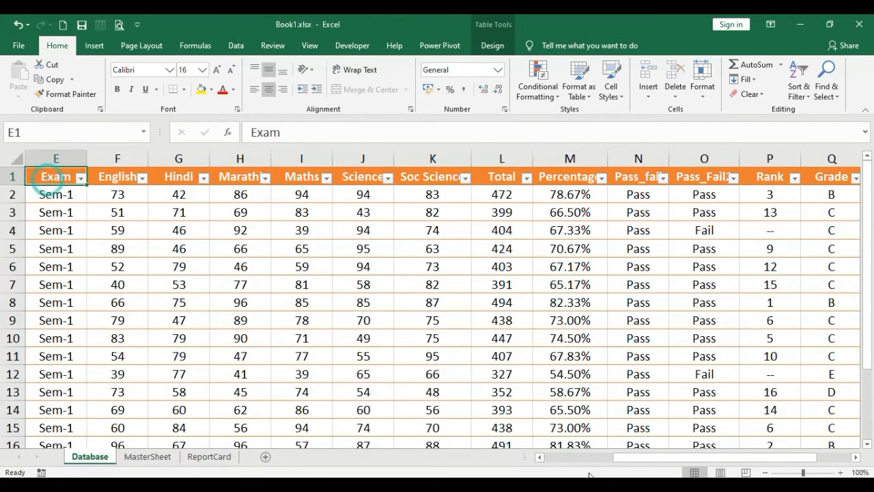
left_click_drag(655, 458, 494, 452)
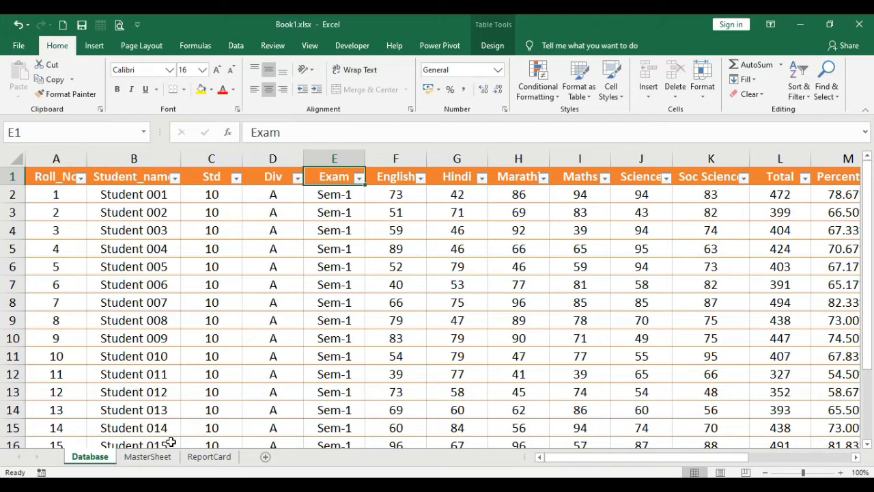
left_click(214, 459)
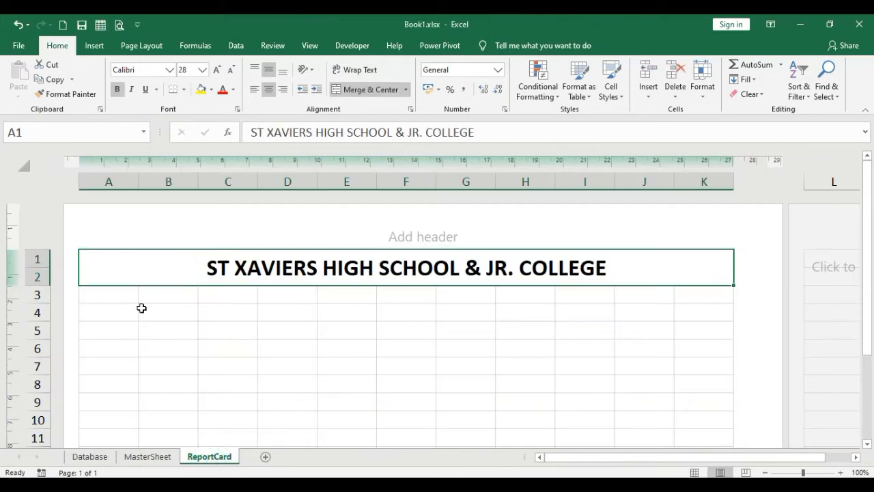
Step: Enter the labels "Roll No", "DIV" and "STD" in cells A4 to A6 of the ReportCard sheet
left_click(121, 312)
type("Roll No")
key("Return")
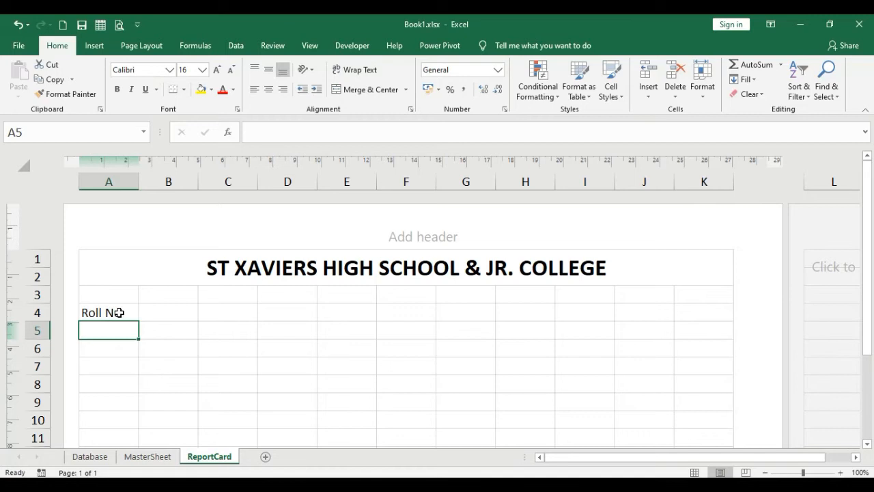
type("DIV")
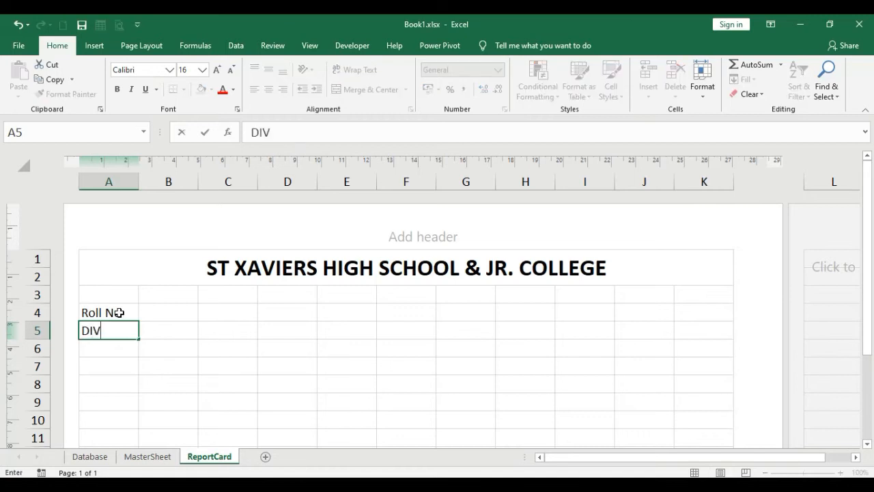
key("Return")
type("STD")
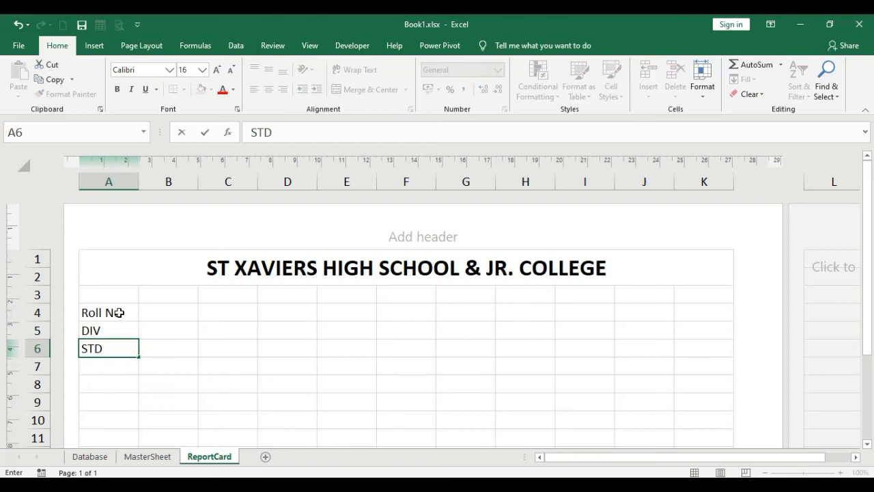
Step: Enter the labels "Name:" in cell F4 and "EXAM:" in cell F6
key("Up")
key("Right")
key("Right")
key("Right")
key("Right")
key("Right")
key("Up")
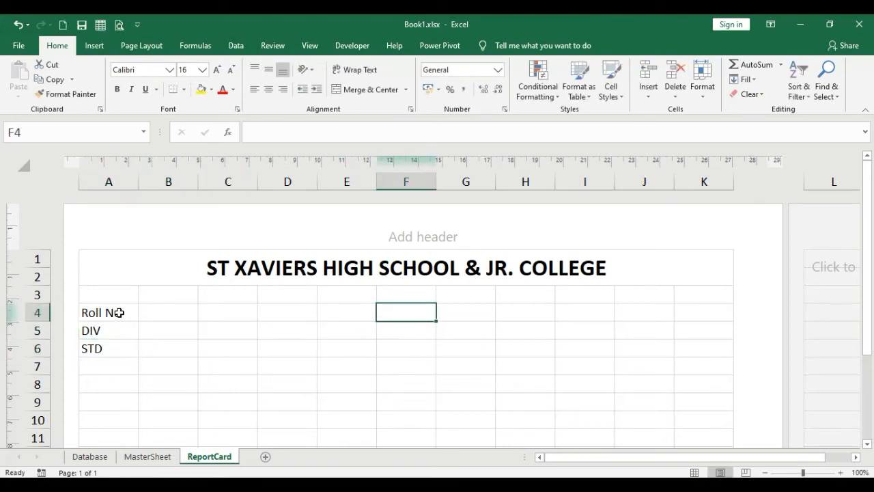
type("Name:1")
key("BackSpace")
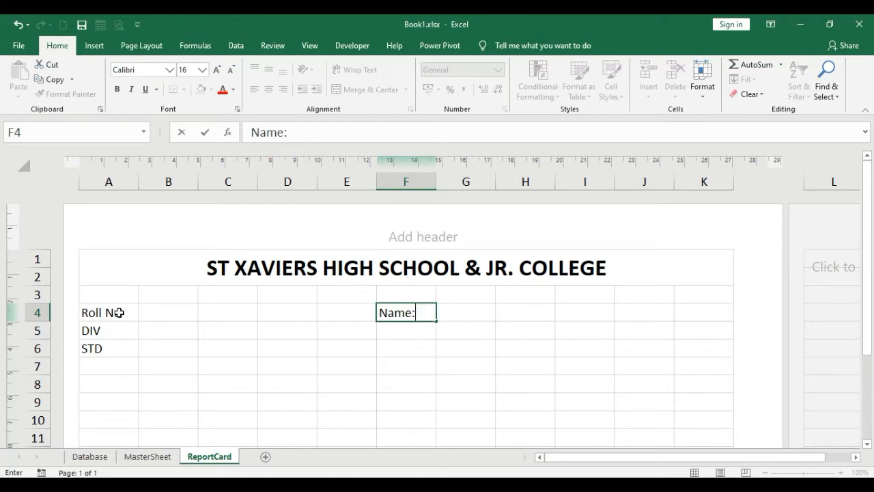
key("Down")
key("Down")
type("EXAM")
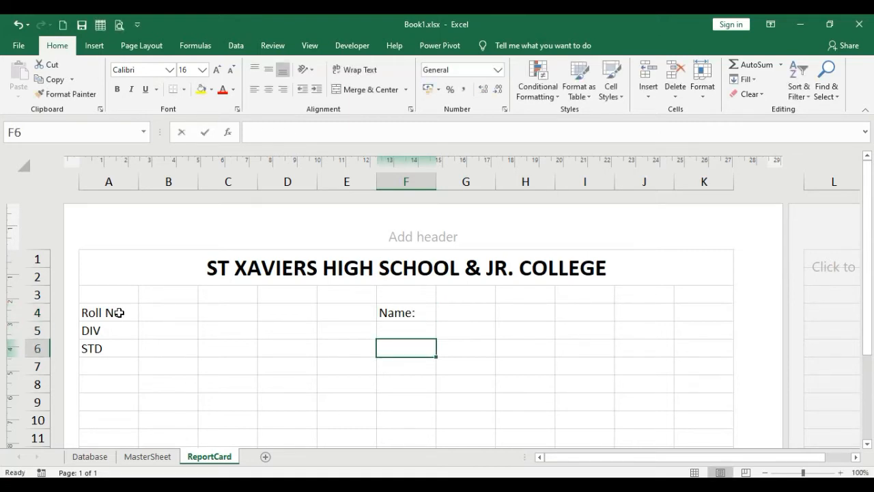
type(":")
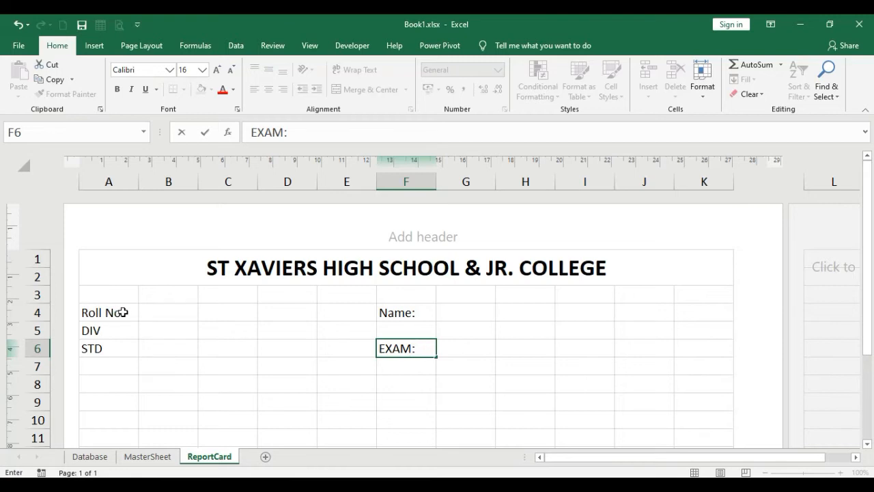
Step: Add a colon to the end of the labels Roll No, DIV and STD in cells A4 to A6
left_click(127, 313)
double_click(130, 312)
type(":")
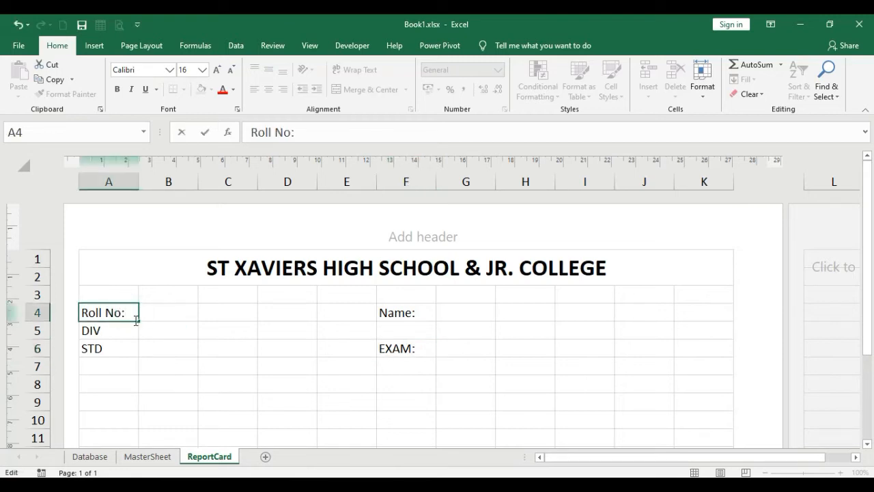
double_click(112, 330)
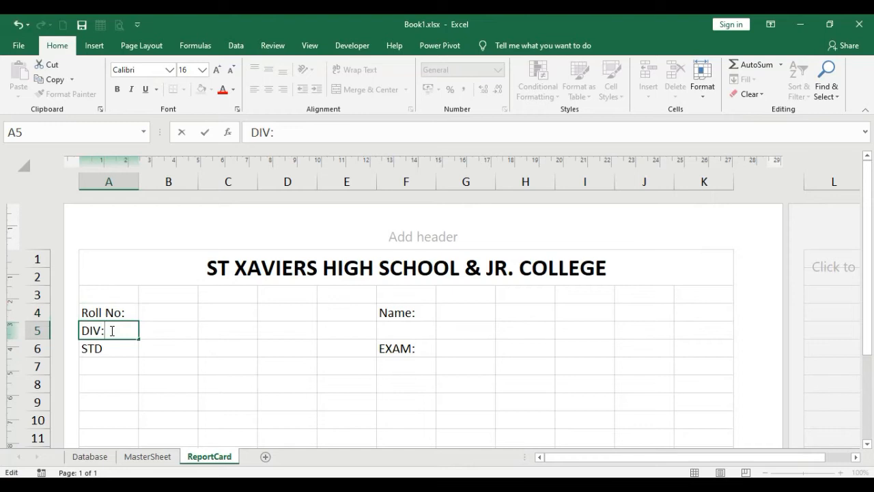
double_click(112, 345)
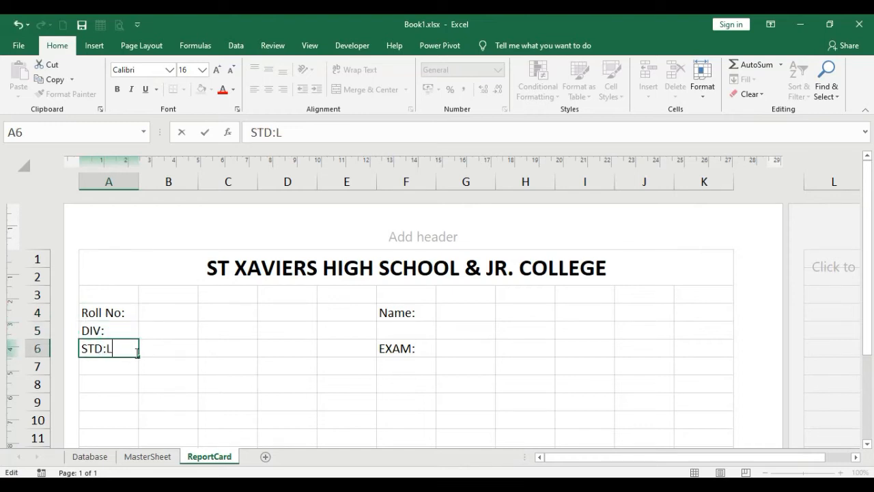
left_click(287, 367)
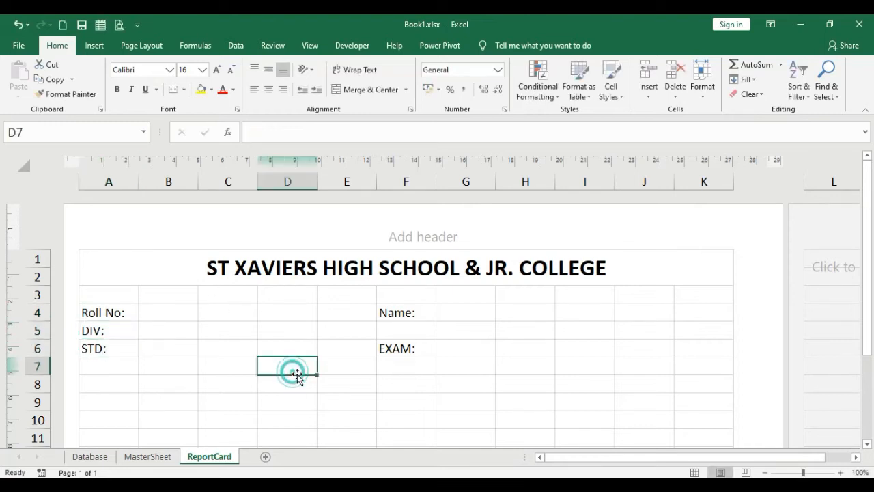
Step: Enter the heading "Subjects" in cell B8
scroll(246, 354, "down", 1)
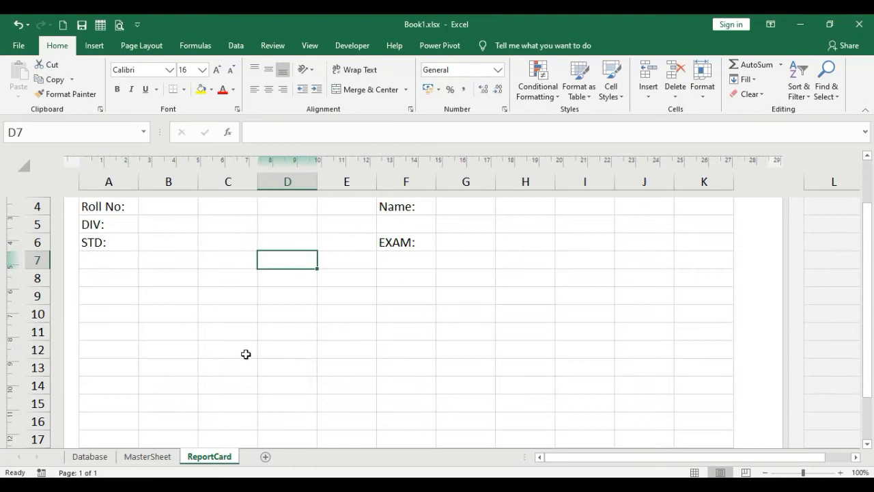
left_click(175, 282)
type("U")
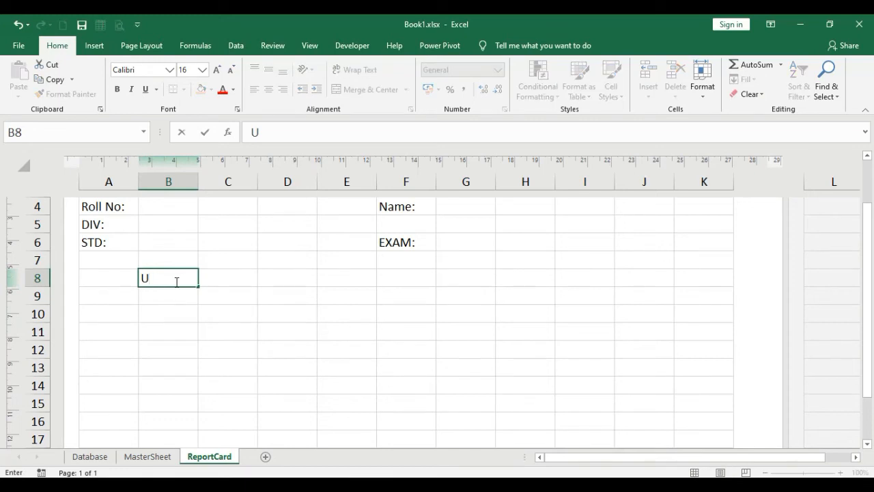
type("Subhe")
key("BackSpace")
type("jects")
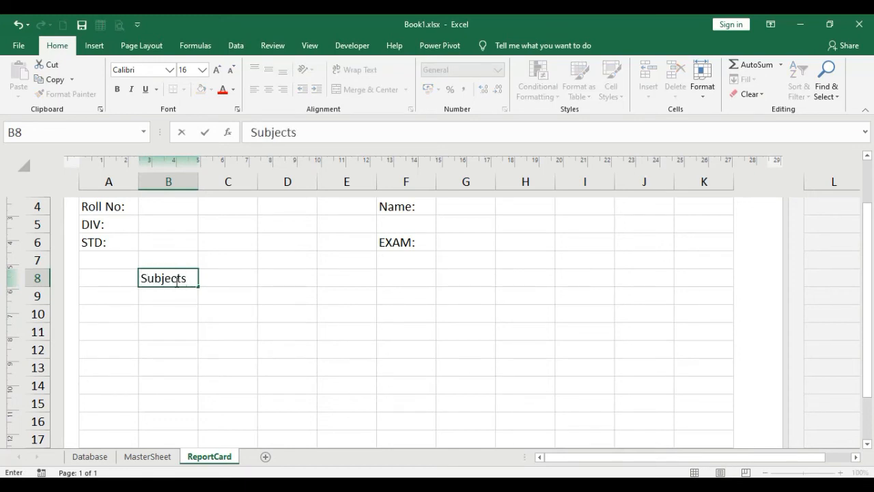
Step: List the subjects "English", "Hindi" and "Marathi" in cells B9 to B11 under the Subjects heading
key("Return")
type("Enlish")
key("BackSpace")
key("BackSpace")
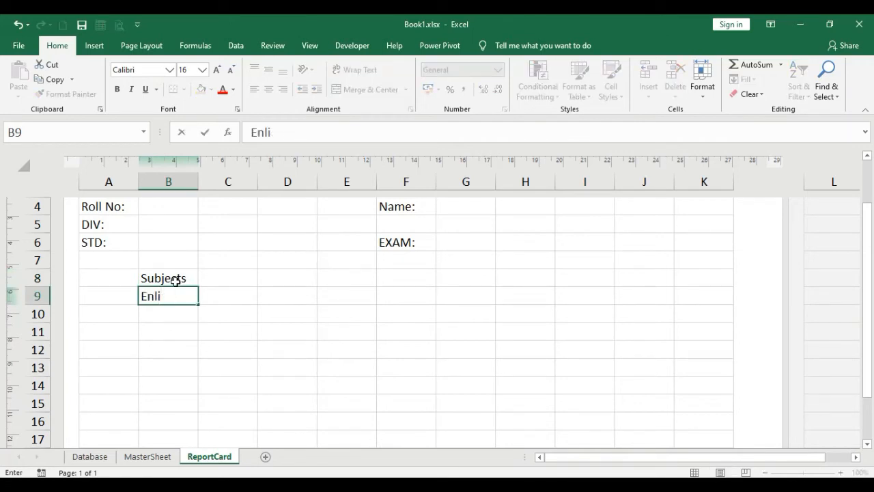
type("gl")
key("Return")
type("Hindi")
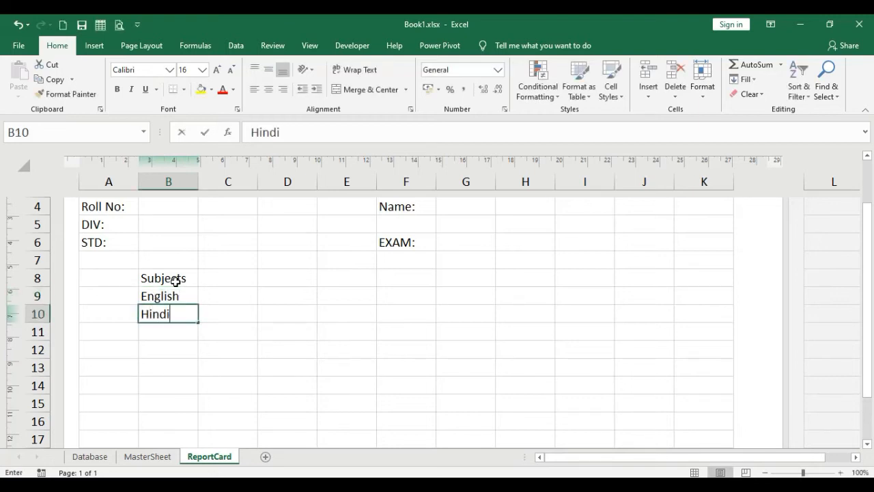
key("Return")
type("Marathi")
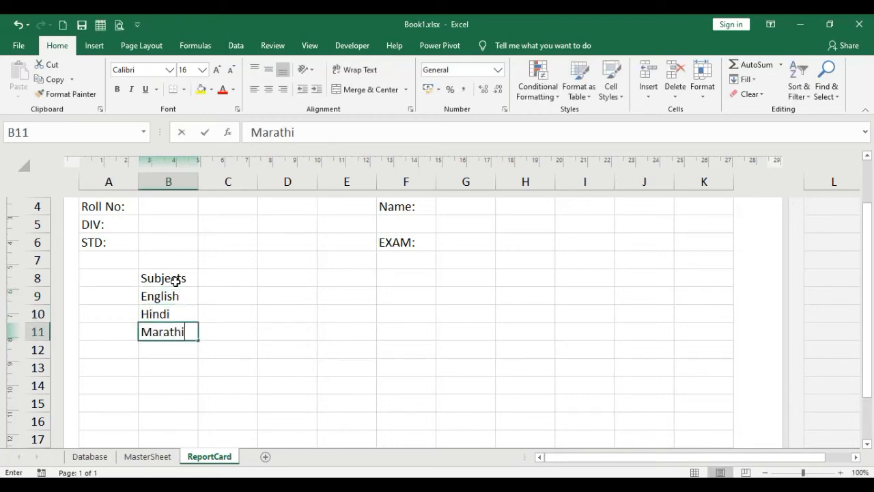
Step: Continue the subject list with "Maths", "Science" and "Soc Science" in cells B12 to B14
key("Return")
type("Mas")
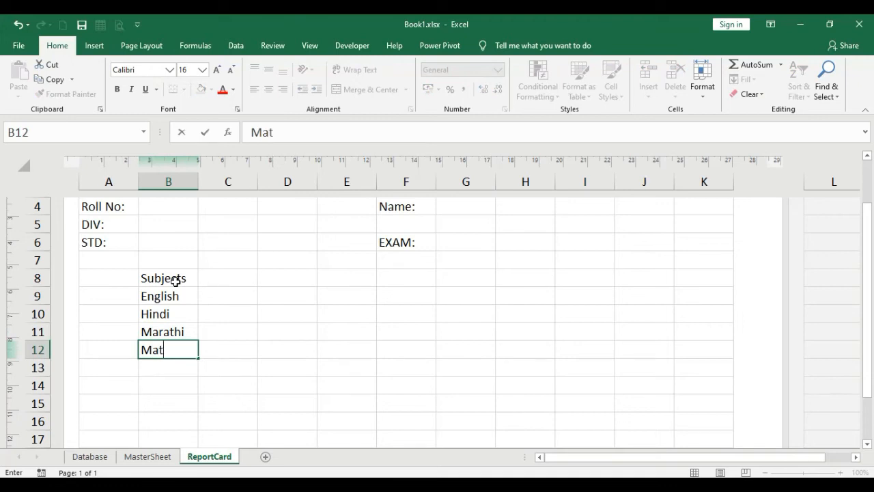
type("hs")
key("Return")
type("Science")
key("Return")
type("Soc Soic")
key("BackSpace")
type("cience")
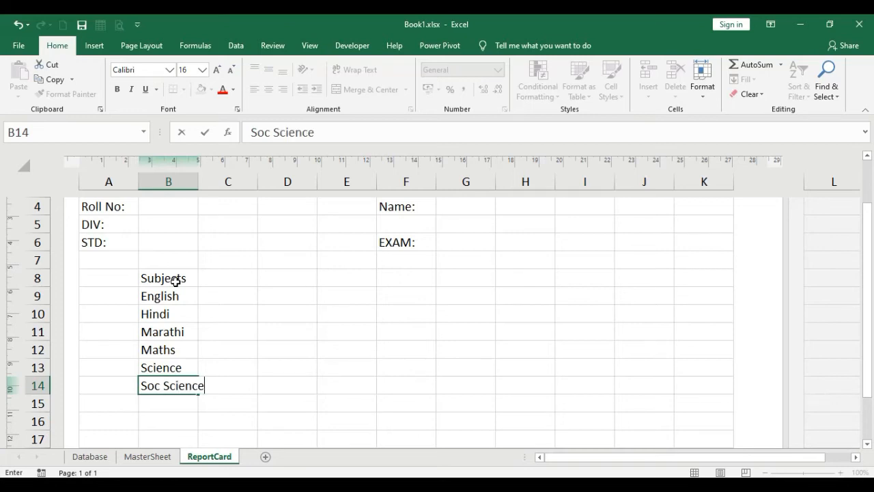
Step: Enter "Total" in cell B15 below the subjects and select cell C8 beside the Subjects heading
key("Return")
type("Total")
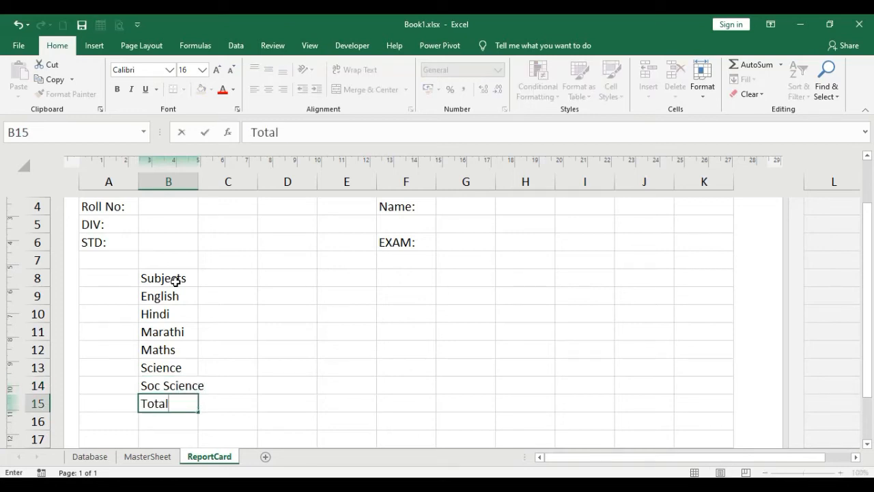
key("Right")
key("Right")
key("Up")
key("Up")
key("Up")
key("Up")
key("Left")
key("Up")
key("Up")
key("Up")
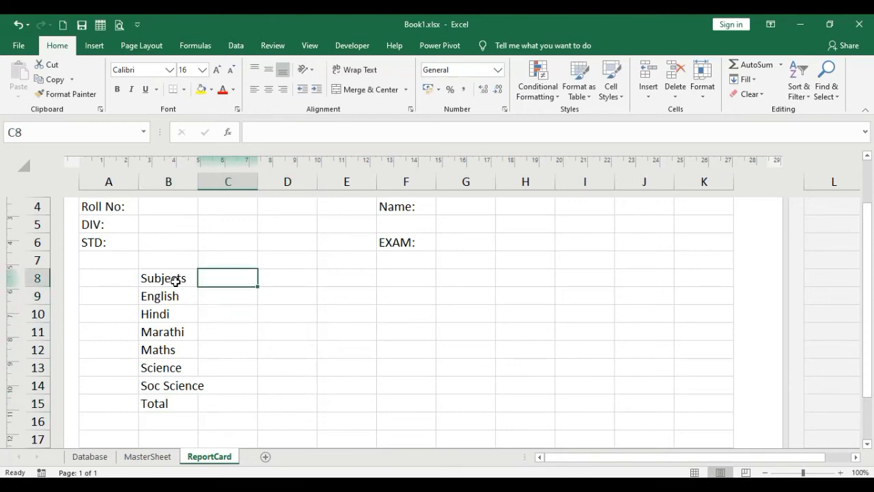
type("Out O")
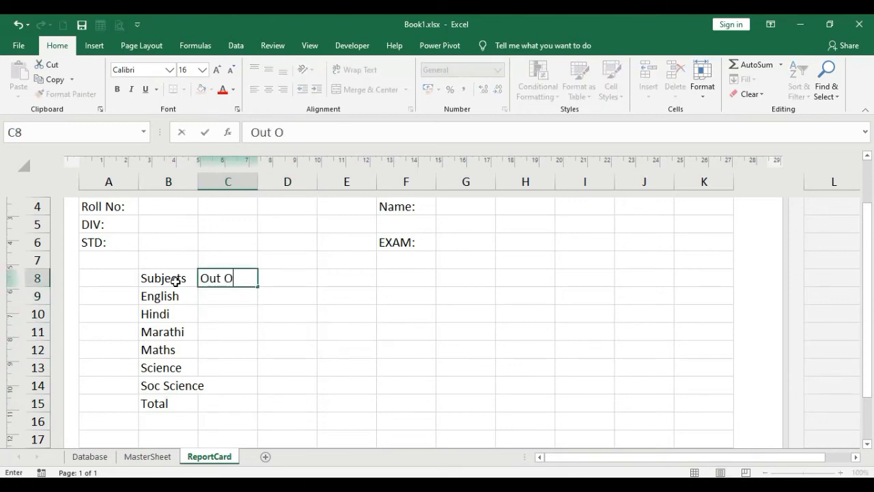
type("f")
key("BackSpace")
key("BackSpace")
key("BackSpace")
key("BackSpace")
key("BackSpace")
key("BackSpace")
Step: Enter the headings "Marks" in cell C8 and "Out Of" in cell D8
type("M")
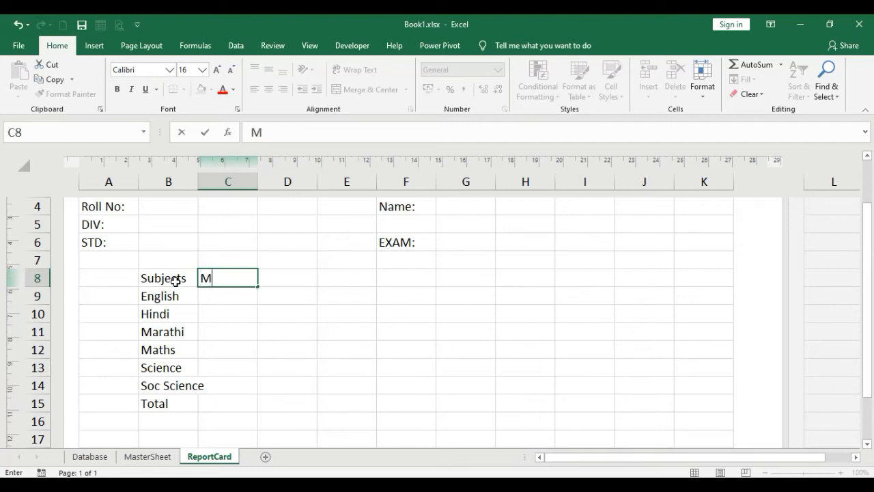
type("arks")
key("Tab")
type("Ou")
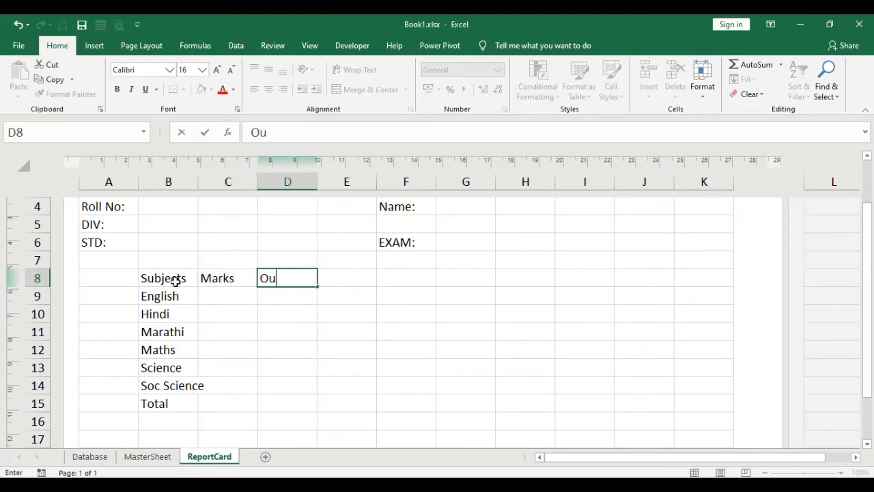
type("t Of")
key("Return")
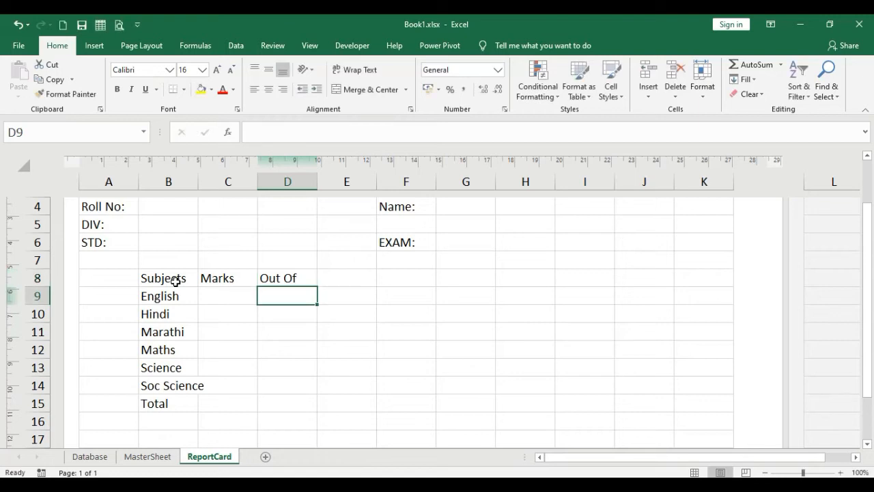
Step: Enter 100 as the Out Of marks for each of the six subjects in cells D9 to D14
type("100")
key("Return")
type("1001")
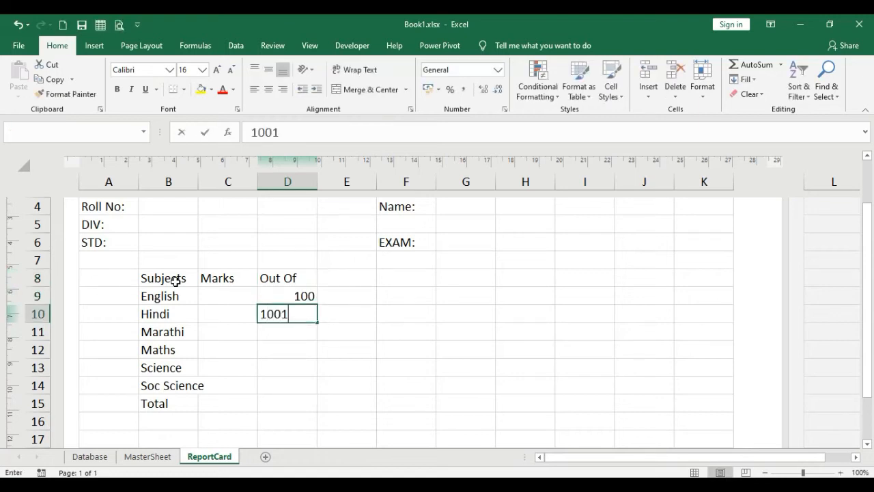
key("Return")
key("Up")
type("100")
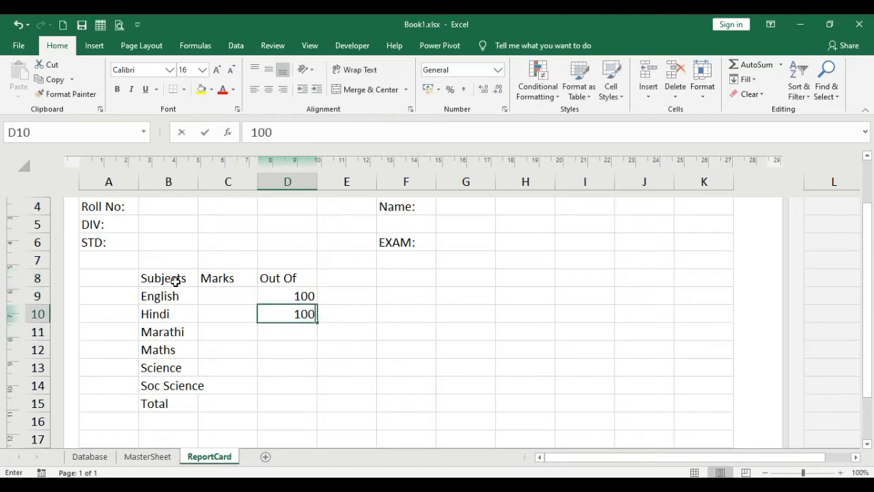
key("Return")
type("100")
key("Return")
type("100")
key("Return")
type("100")
key("Return")
type("100")
key("Return")
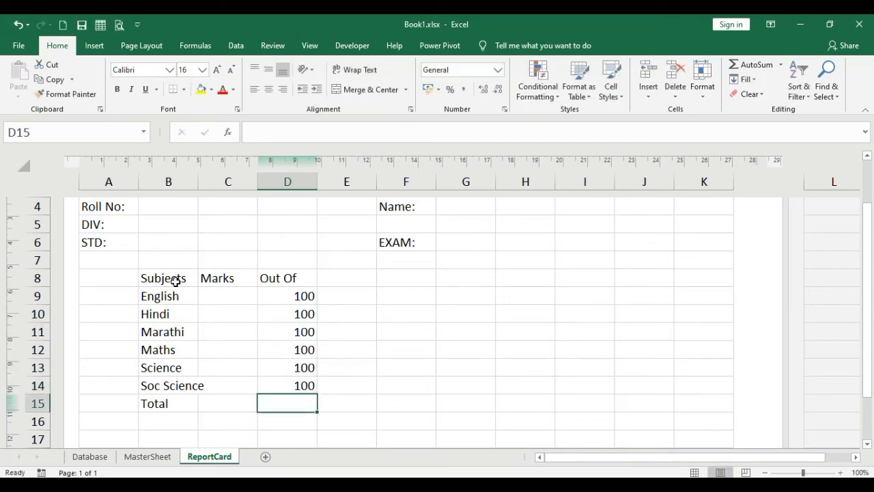
Step: Enter 600 as the Out Of total in cell D15
type("6000")
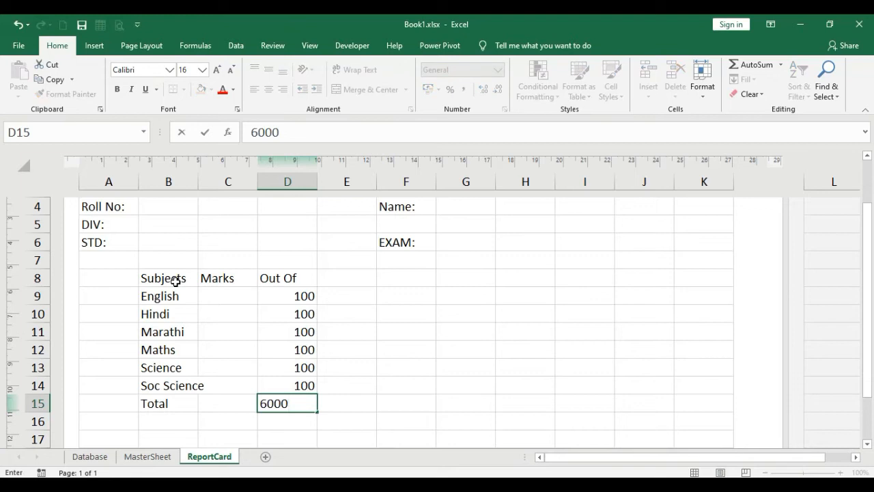
key("BackSpace")
key("Return")
Step: Enter the labels "Percentage" in cell F8 and "Rank" in cell I8
scroll(172, 280, "up", 2)
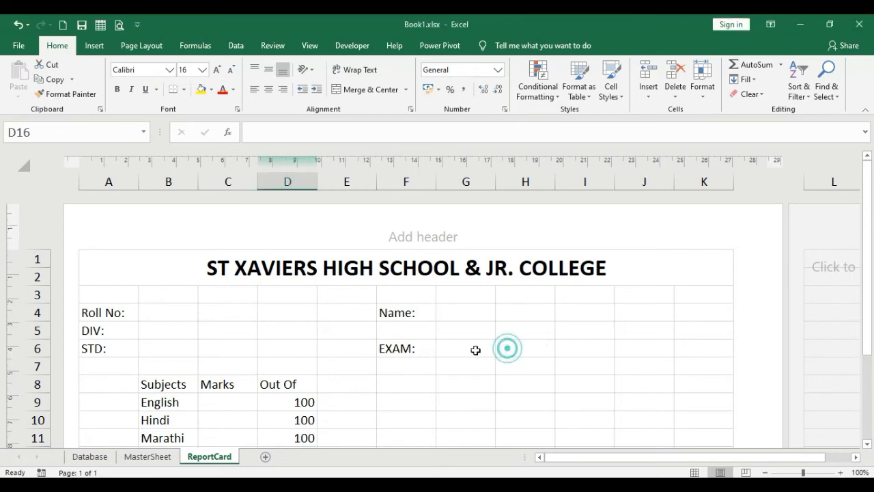
scroll(439, 339, "down", 2)
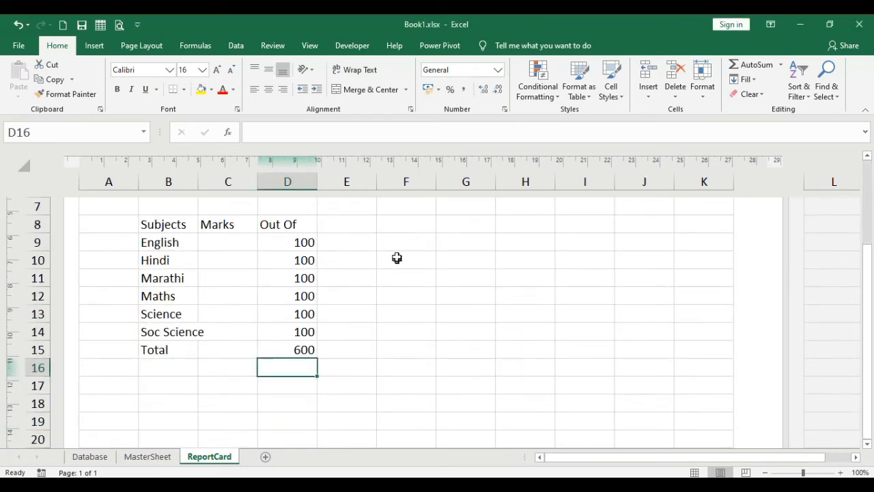
left_click(404, 229)
type("Percentage")
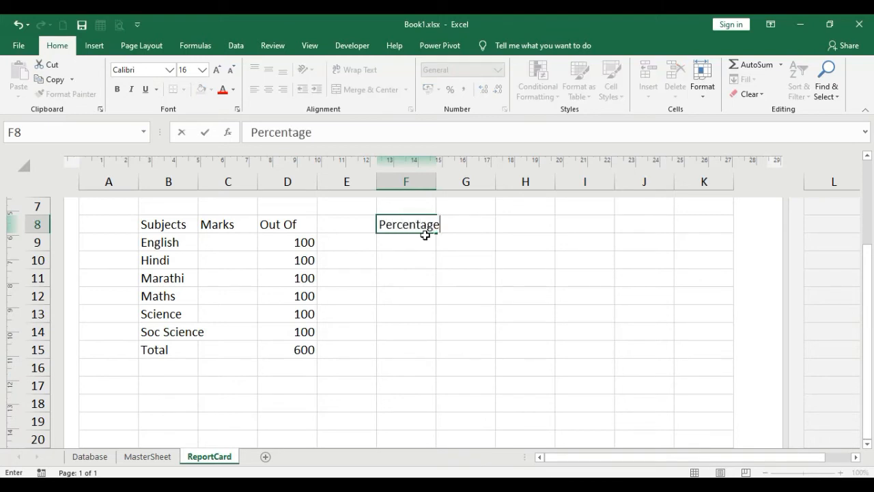
key("Return")
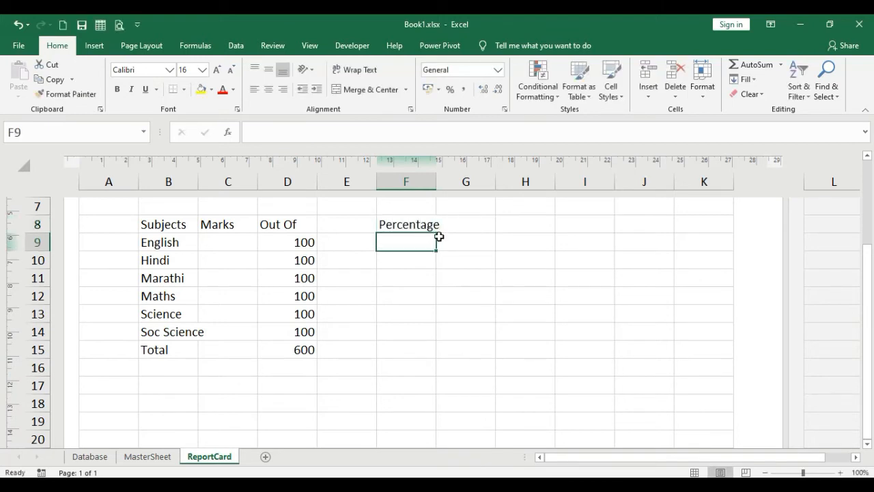
left_click(569, 226)
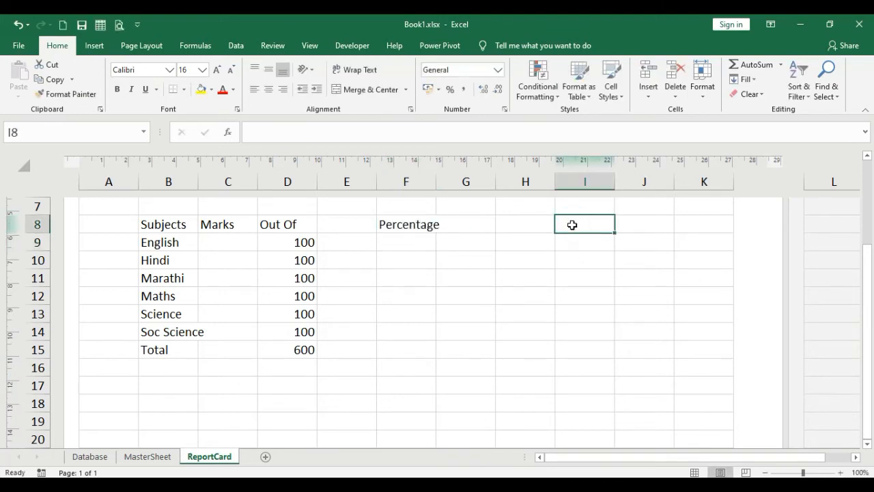
type("Rank")
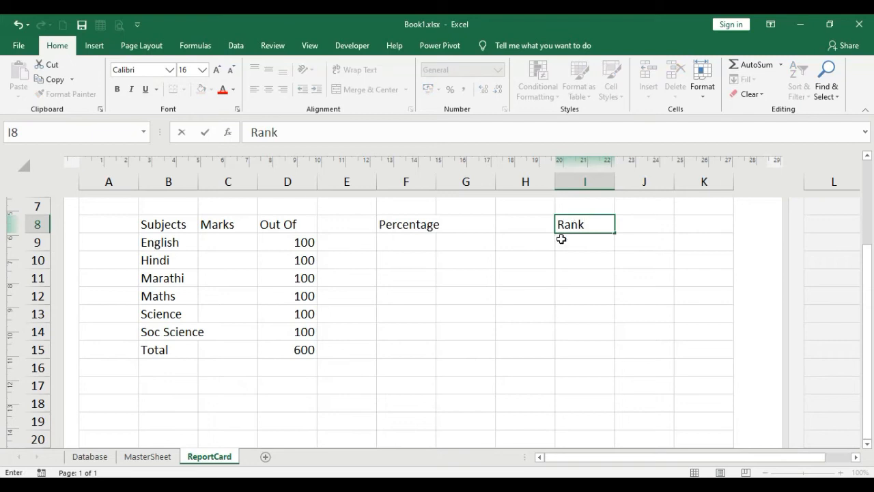
Step: Enter the labels "Grade" in cell F13 and "Remark" in cell I13
left_click(402, 313)
type("Grade")
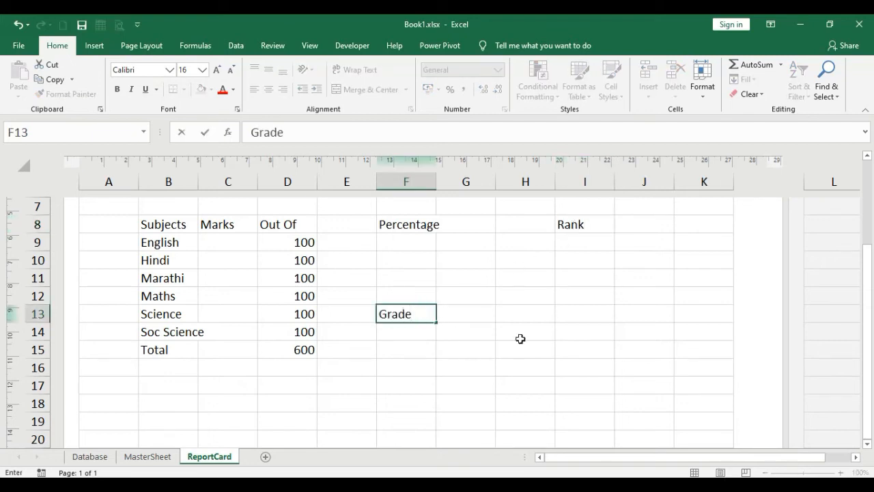
left_click(570, 315)
type("Rema")
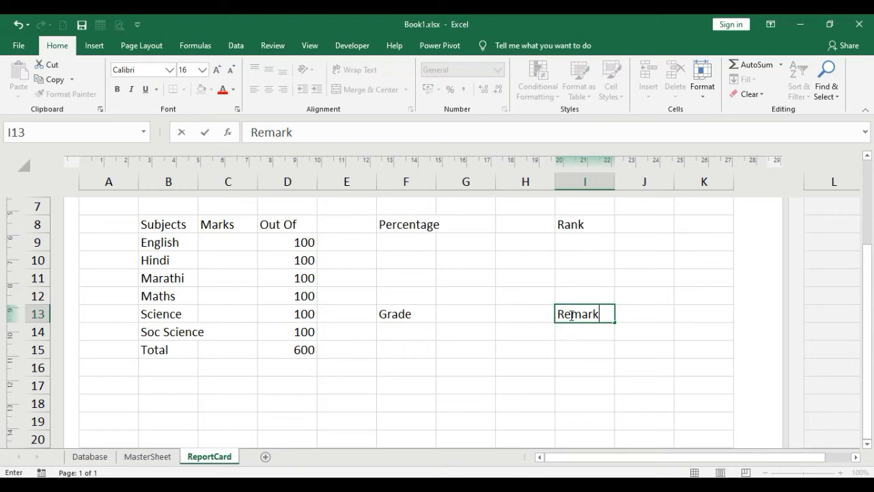
type("rk")
left_click(574, 381)
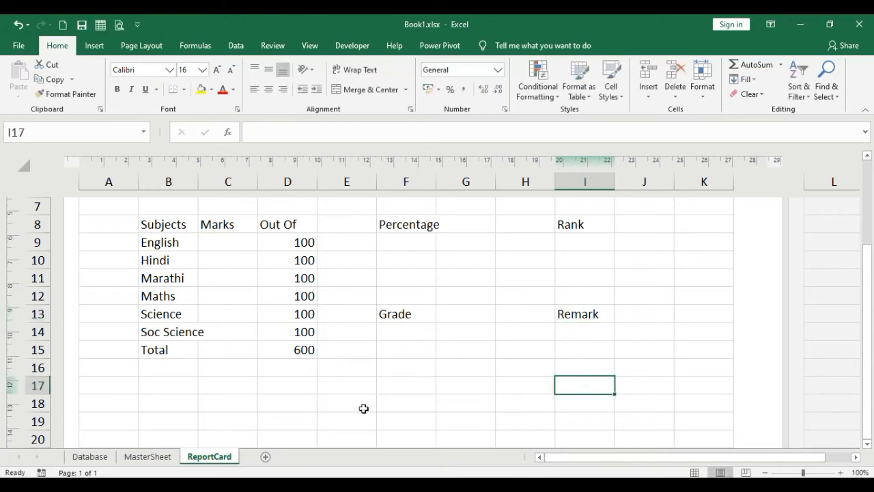
Step: Review the result columns of the Database sheet and return to the ReportCard sheet
left_click(89, 456)
left_click_drag(632, 471, 673, 463)
left_click(210, 457)
left_click_drag(578, 335, 638, 362)
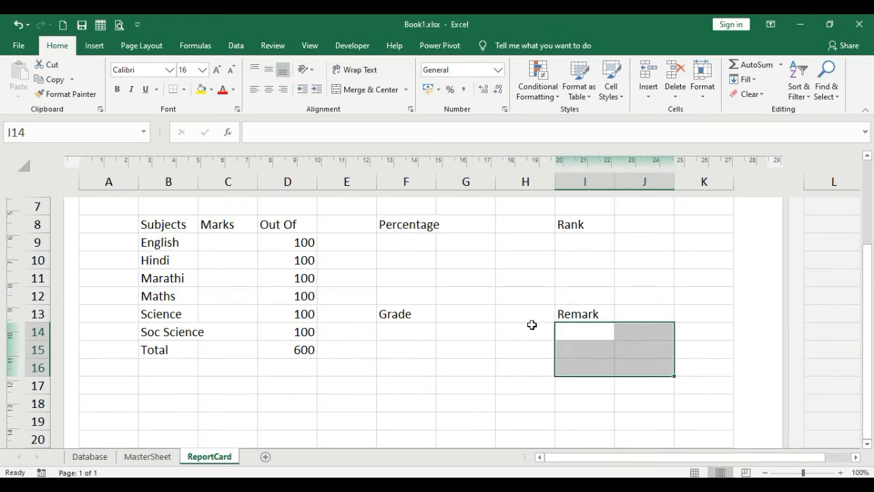
left_click(583, 242)
left_click(401, 332)
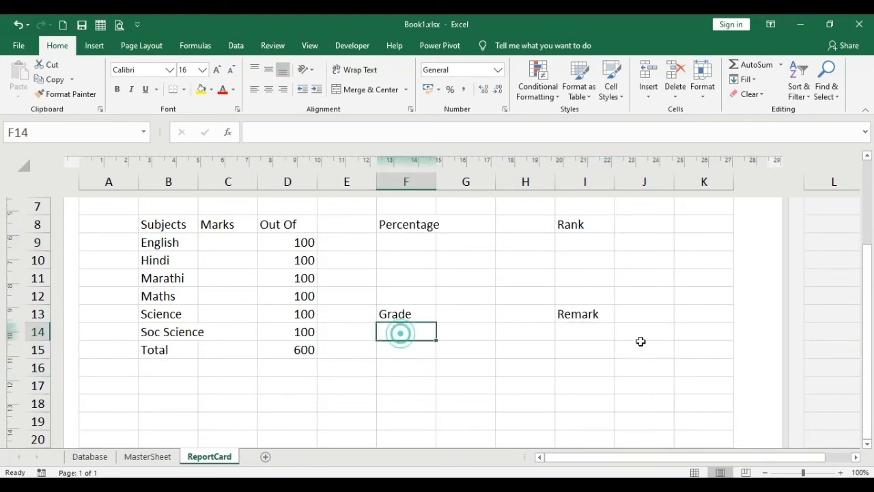
left_click(639, 345)
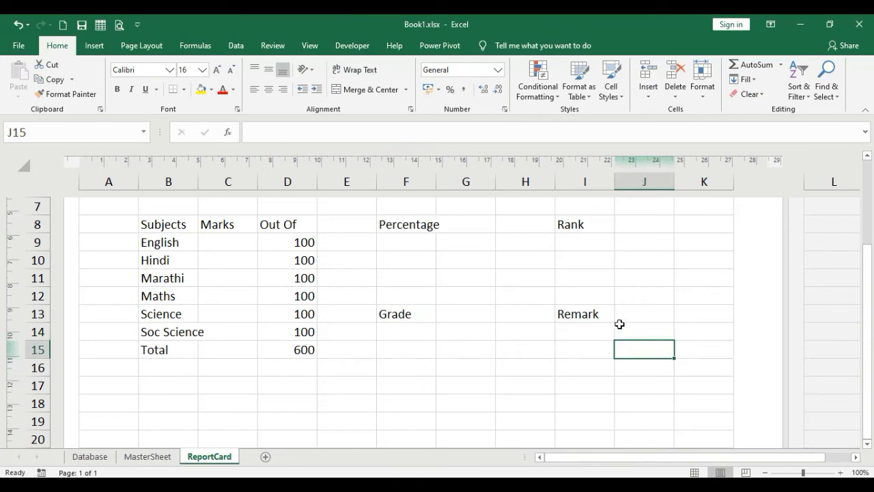
Step: Merge and center F9:G12 below Percentage and I9:J12 below Rank into single result boxes
left_click_drag(392, 240, 468, 285)
left_click(369, 89)
left_click_drag(519, 243, 636, 289)
left_click(638, 292)
left_click_drag(577, 250, 631, 291)
left_click(376, 89)
Step: Merge and center F14:G16 below Grade and I14:K16 below Remark into single result boxes
left_click_drag(400, 332, 465, 372)
left_click(373, 90)
left_click_drag(595, 335, 679, 373)
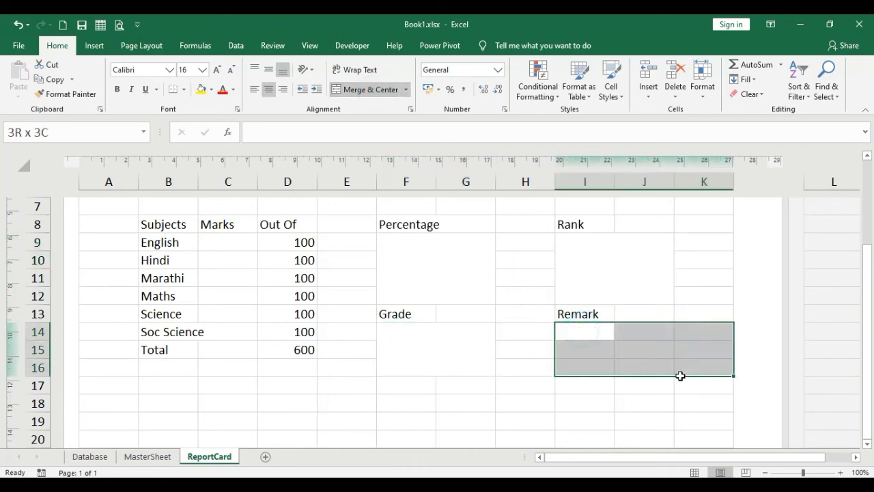
left_click(371, 90)
scroll(448, 310, "down", 1)
scroll(274, 349, "up", 4)
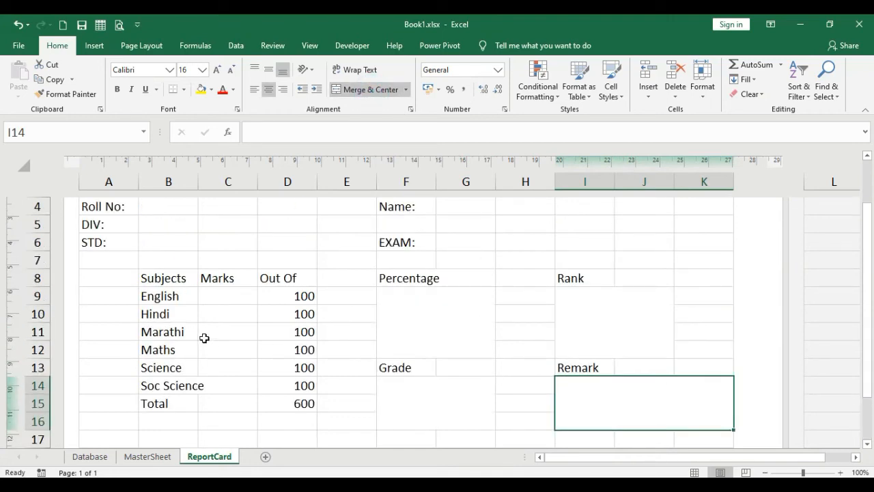
Step: Fill cells A18 to K18 below the result area with grey as a separator band
scroll(182, 316, "down", 2)
left_click_drag(95, 409, 736, 408)
left_click(211, 89)
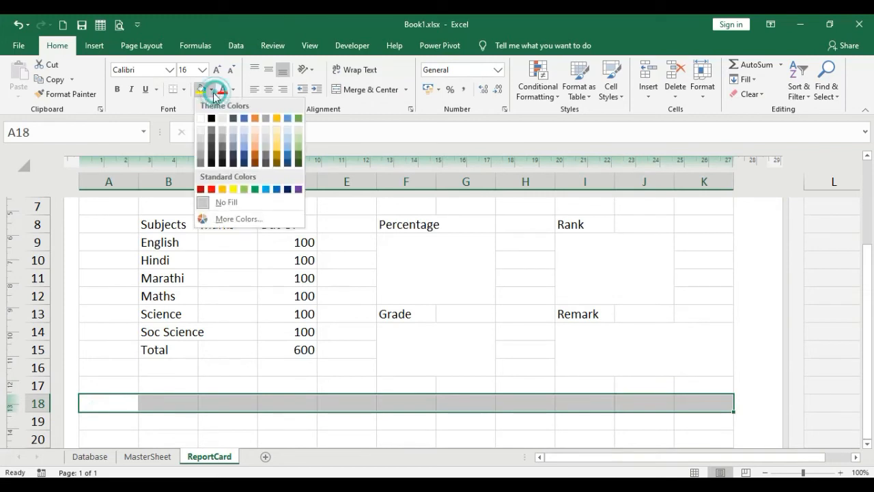
left_click(201, 145)
left_click(328, 367)
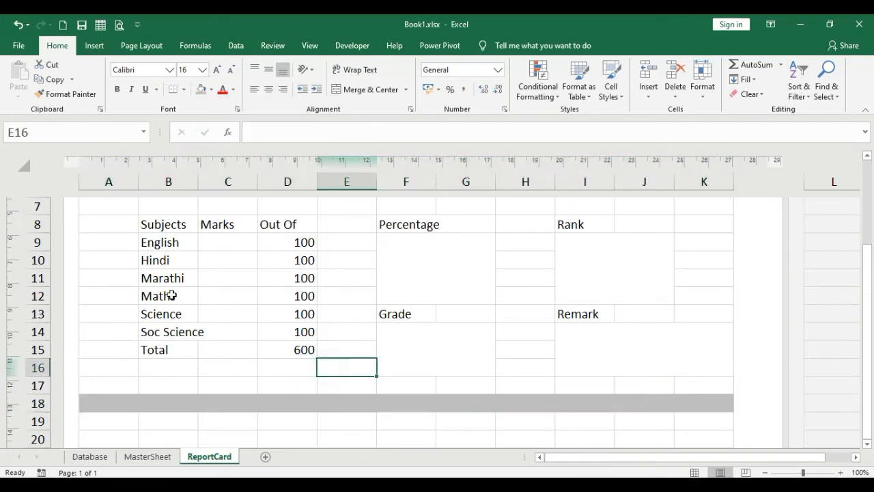
Step: Apply all borders to the subject marks table in B8:D15
left_click_drag(152, 225, 316, 352)
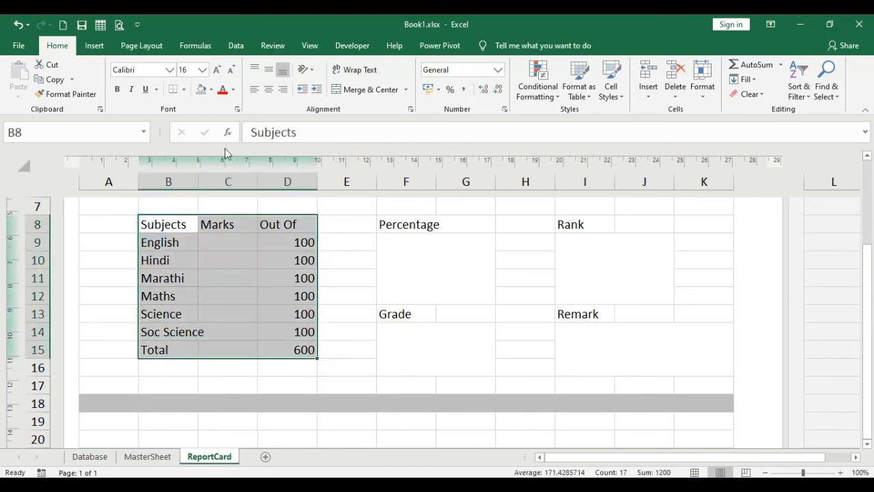
left_click(185, 91)
left_click(205, 198)
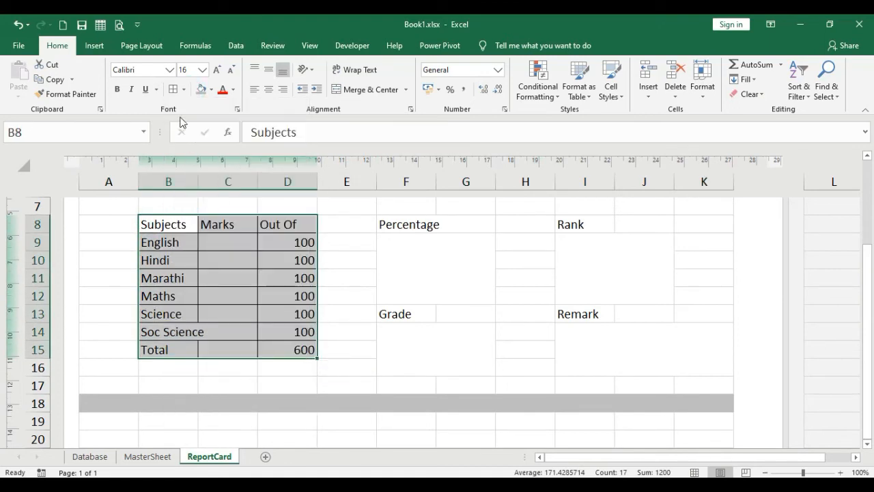
Step: Apply all borders to the Percentage, Grade, Rank and Remark boxes in F8:G12, F13:G16, I8:J12 and I13:K16
left_click_drag(385, 230, 478, 297)
left_click(173, 89)
left_click_drag(393, 314, 478, 369)
left_click(173, 90)
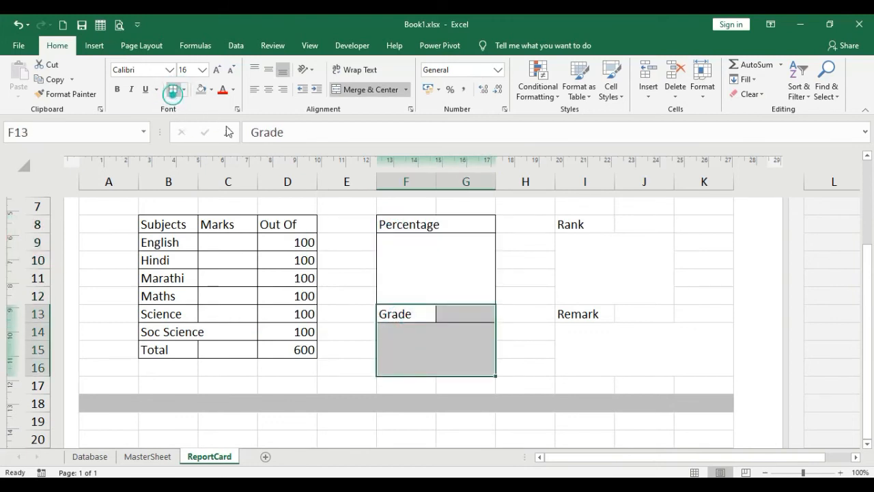
left_click_drag(576, 225, 648, 295)
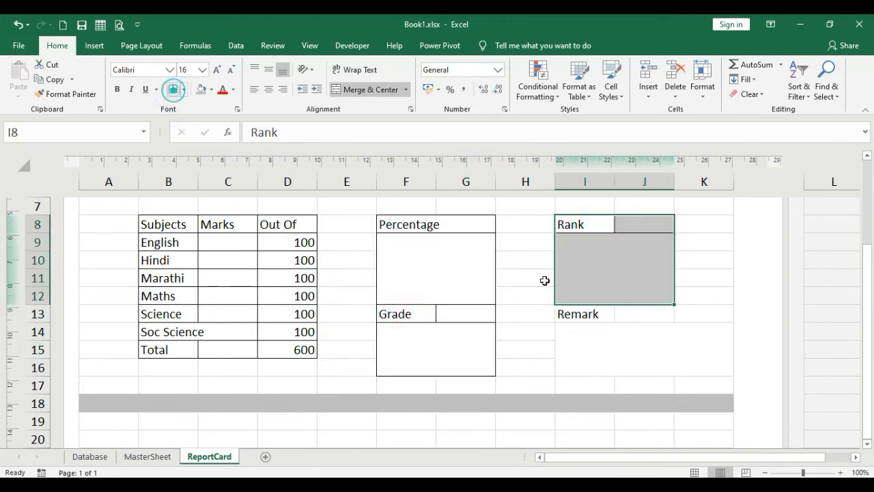
left_click_drag(564, 313, 724, 369)
left_click(169, 88)
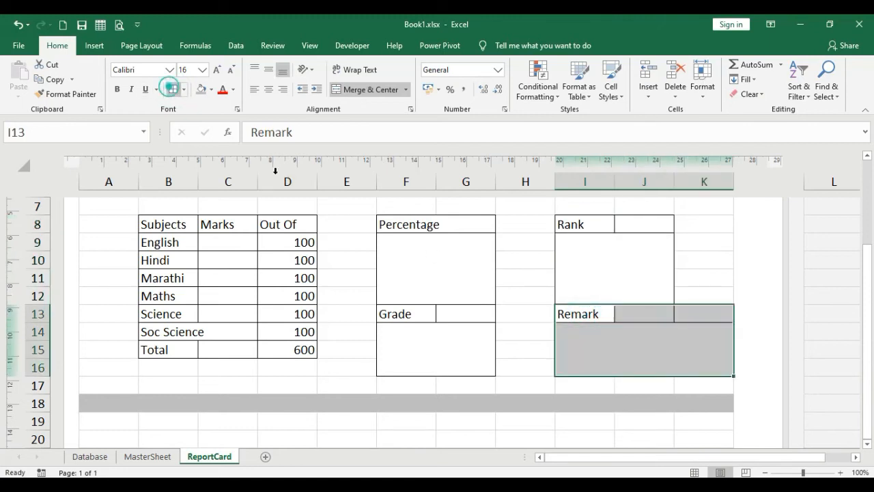
Step: Widen column B to 3.04 cm to fit the subject names and narrow the spacer column H
scroll(370, 269, "up", 1)
left_click_drag(199, 181, 205, 183)
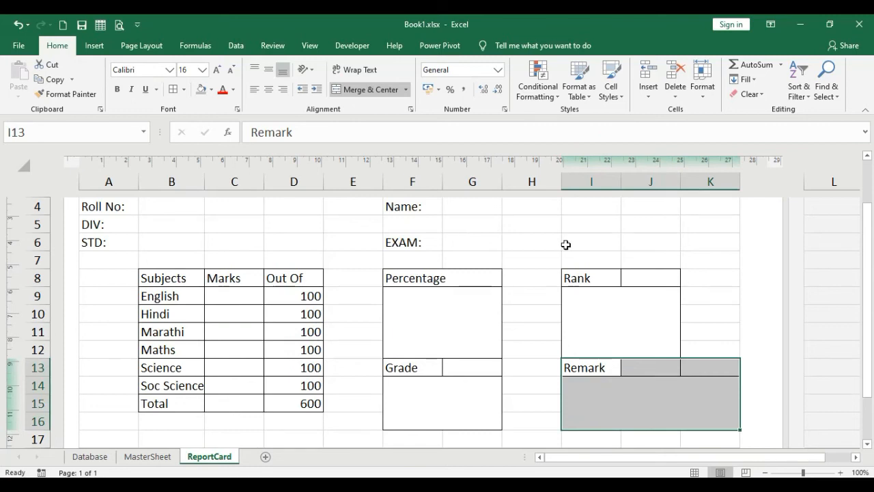
left_click_drag(205, 182, 212, 182)
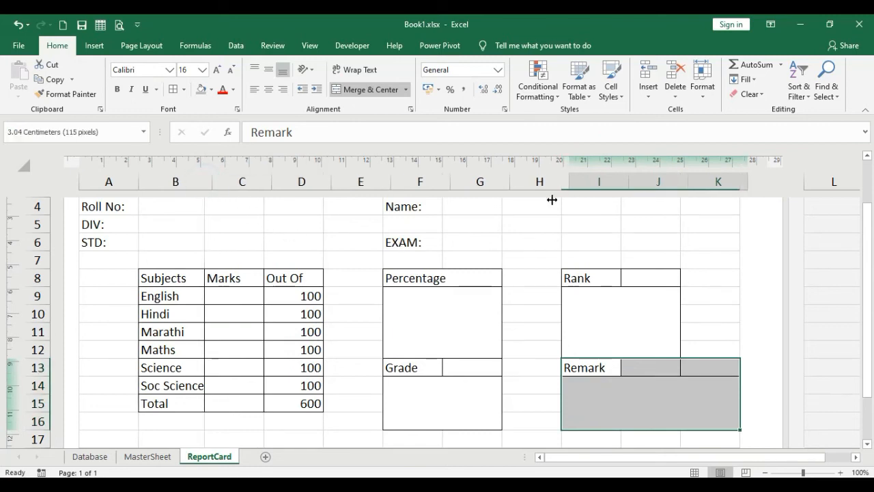
left_click_drag(567, 182, 537, 183)
Step: Merge and center the entry cells B4:D4 beside Roll No and B5:D5 beside DIV
scroll(542, 251, "up", 2)
left_click_drag(86, 304, 259, 324)
left_click(242, 331)
left_click_drag(161, 314, 289, 312)
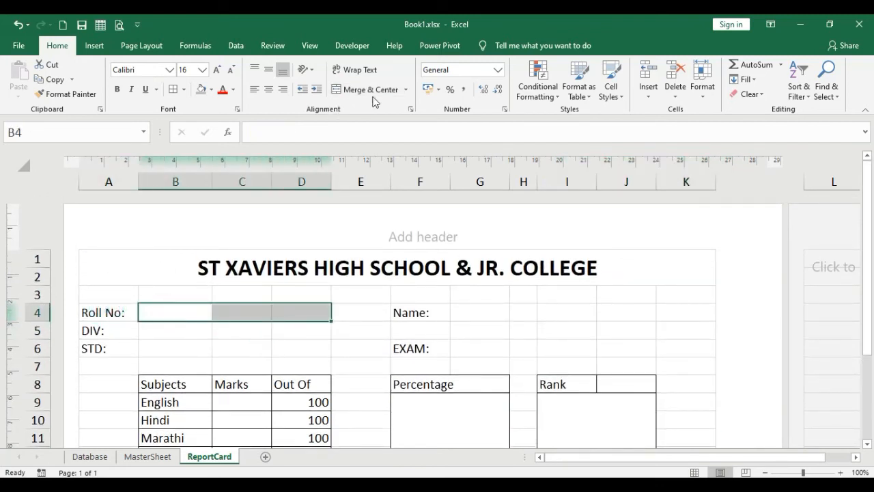
left_click(371, 90)
left_click_drag(172, 333, 294, 332)
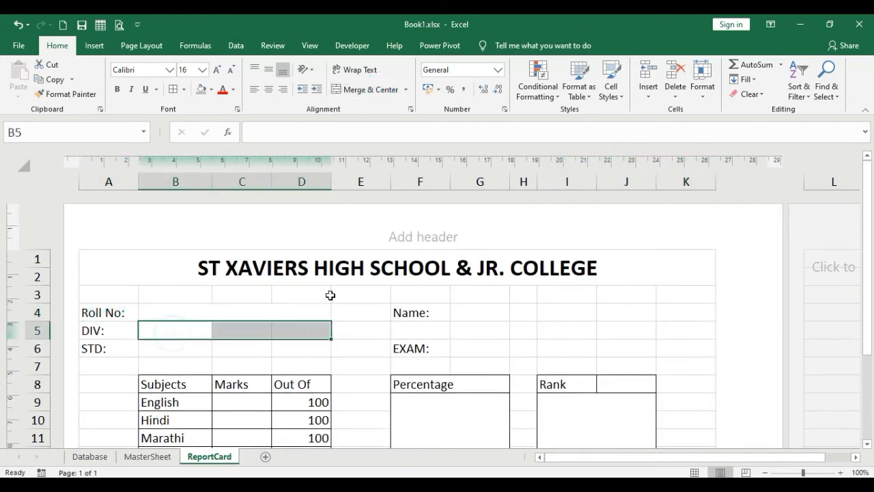
left_click(374, 89)
left_click_drag(194, 349, 295, 352)
left_click(374, 89)
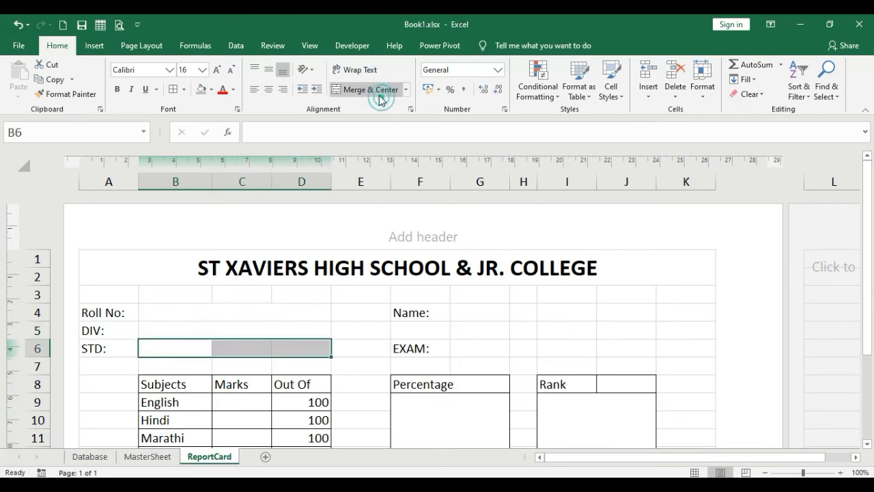
Step: Merge and center the entry cells G4:K4 beside Name and G6:I6 beside EXAM
left_click(527, 324)
left_click_drag(472, 312, 689, 312)
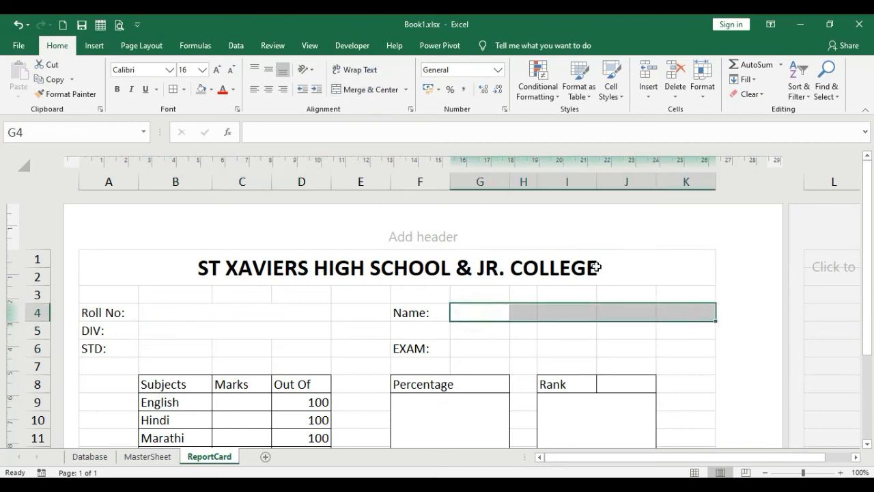
left_click(371, 89)
left_click_drag(469, 348, 589, 349)
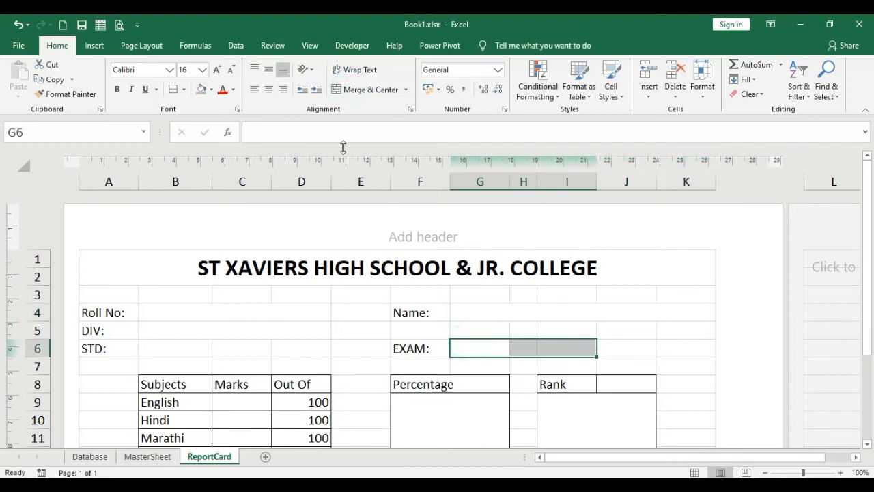
left_click(369, 89)
left_click(266, 364)
Step: Apply all borders to the Roll No and DIV rows in A4:D4 and A5:D5
left_click_drag(84, 312, 232, 312)
left_click(170, 89)
left_click_drag(107, 331, 220, 333)
left_click(166, 90)
Step: Merge and center B6:D6 beside STD and apply all borders to A6:D6
left_click_drag(117, 354, 310, 351)
left_click(133, 353)
left_click(383, 94)
left_click_drag(101, 353, 178, 353)
left_click(172, 90)
Step: Apply all borders to the Name field in F4:K4 and the EXAM field in F6:I6
left_click_drag(416, 311, 683, 313)
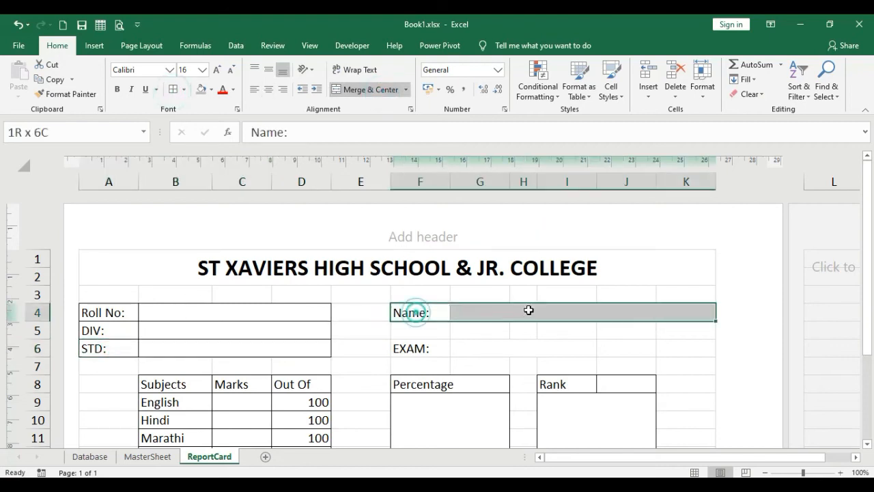
left_click_drag(418, 348, 574, 349)
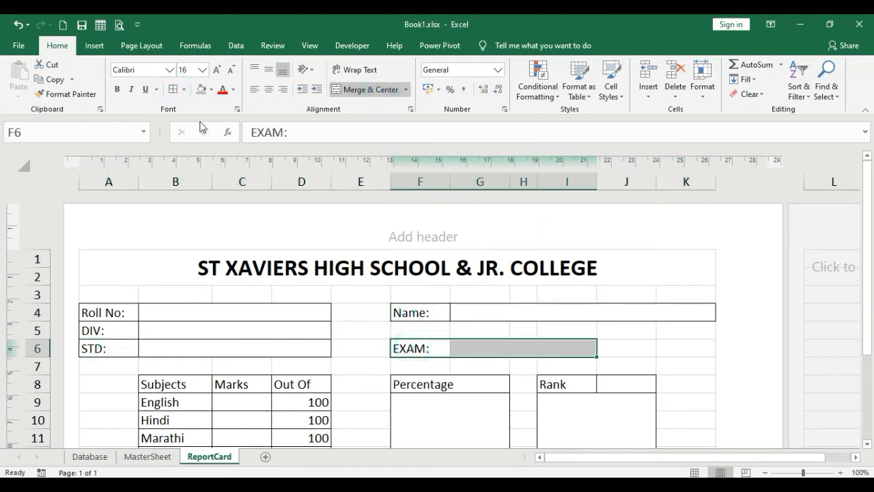
left_click(173, 89)
scroll(549, 251, "down", 3)
scroll(549, 251, "up", 3)
Step: Put thick outside borders around the merged school title in A1:K2
left_click(549, 253)
left_click(151, 263)
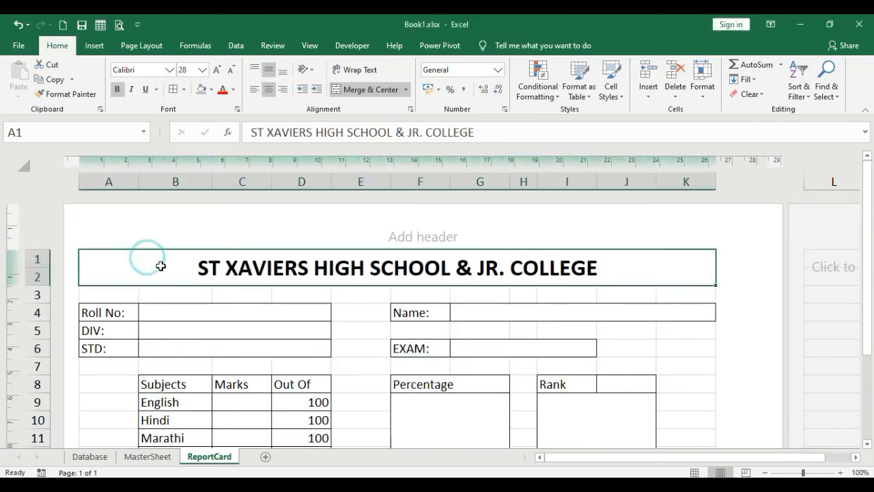
left_click(211, 90)
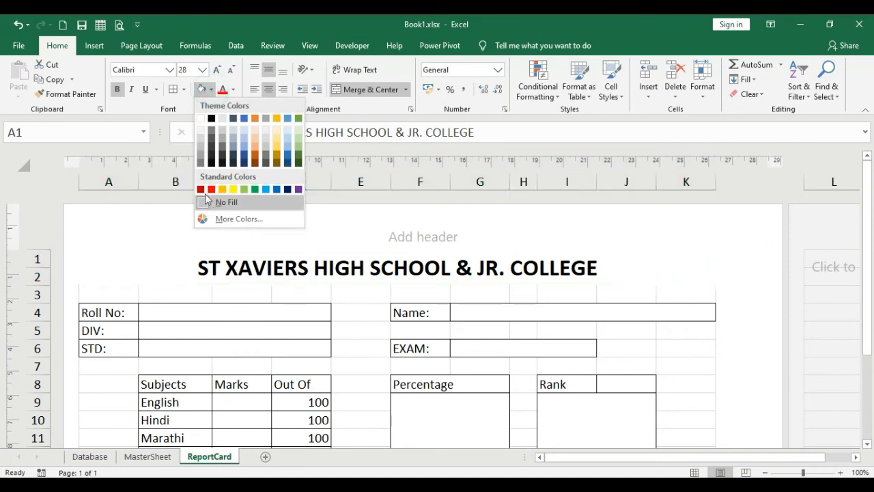
left_click(184, 90)
left_click(191, 231)
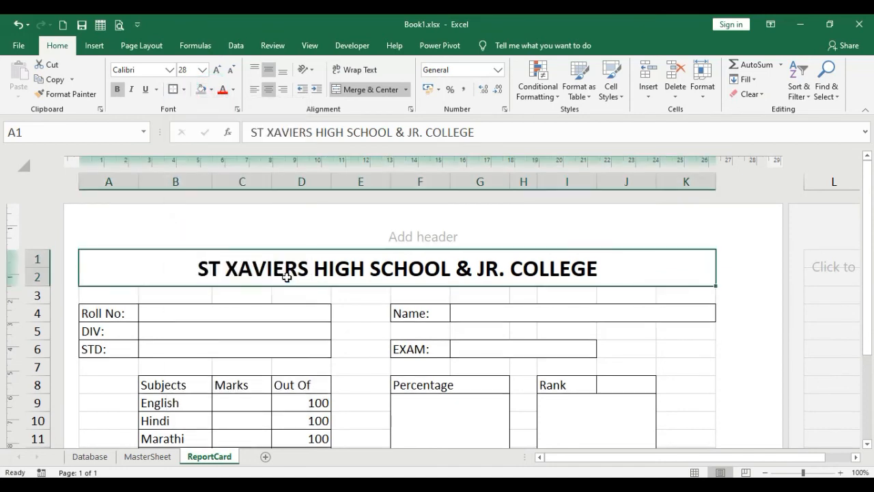
Step: Examine the overall report card layout on the sheet and in the print preview
scroll(304, 284, "down", 2)
scroll(153, 277, "up", 2)
scroll(140, 371, "down", 2)
scroll(259, 308, "down", 1)
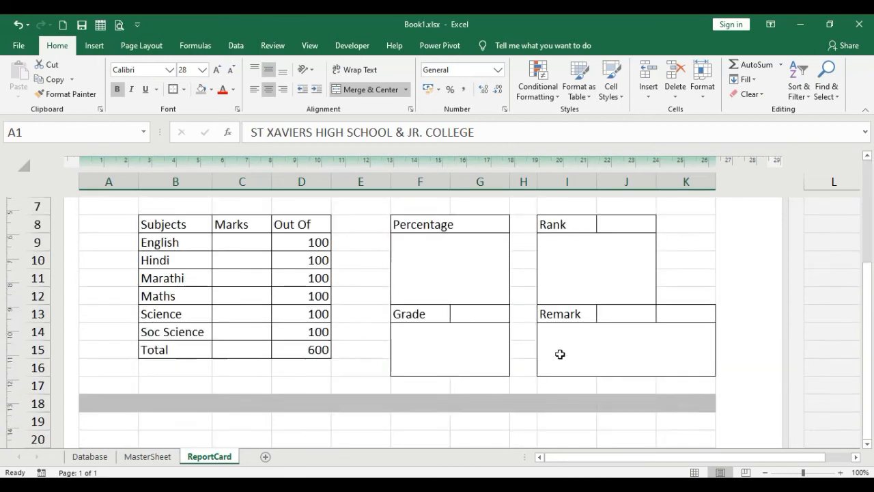
scroll(561, 353, "up", 3)
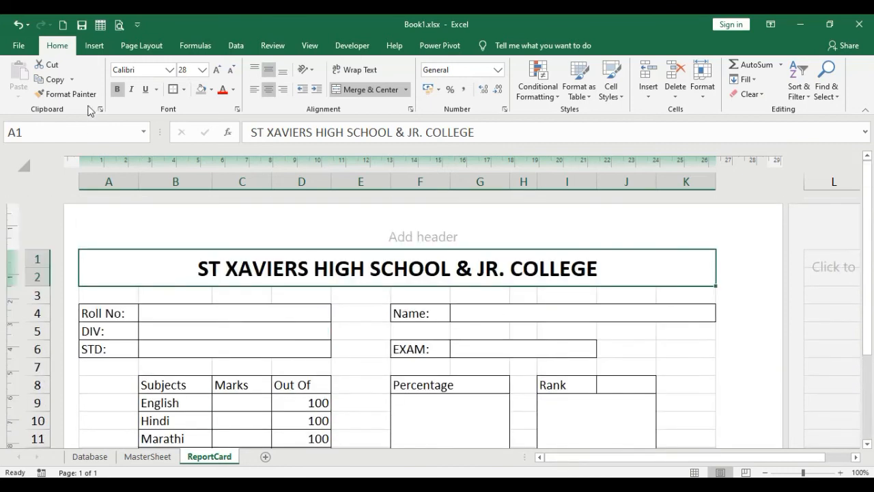
left_click(120, 25)
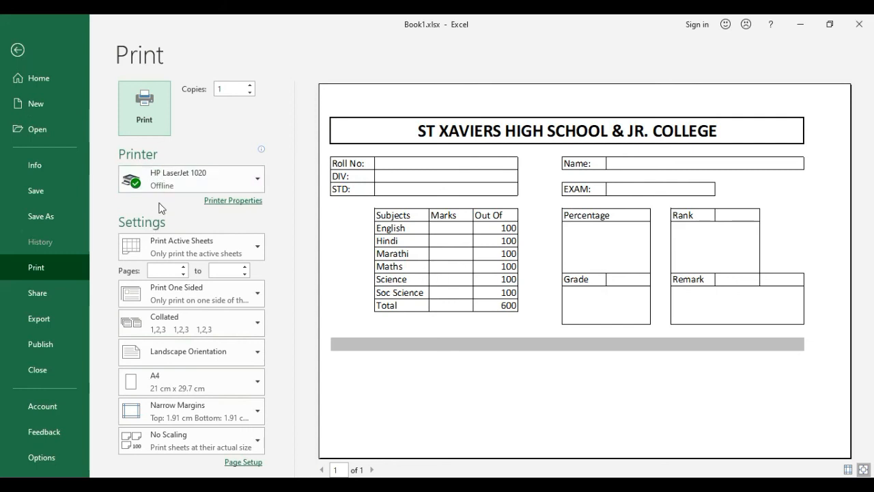
left_click(19, 52)
Step: Merge and center F23:H23 in the page's last row and enter "Authorized Signatory"
scroll(246, 303, "down", 4)
scroll(239, 308, "up", 1)
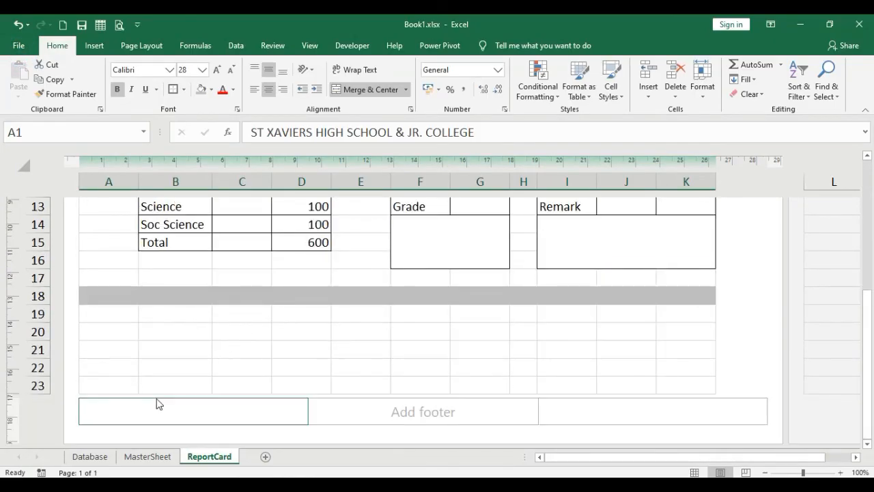
left_click(117, 384)
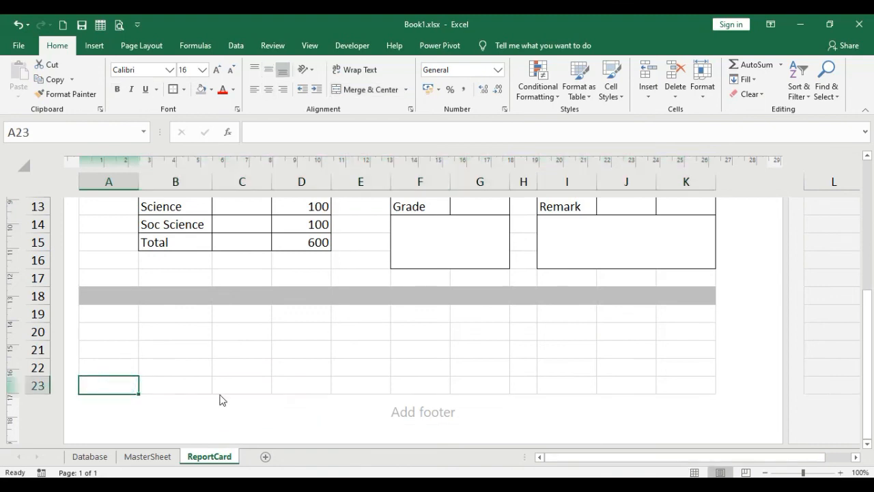
left_click(499, 388)
left_click_drag(422, 388, 526, 388)
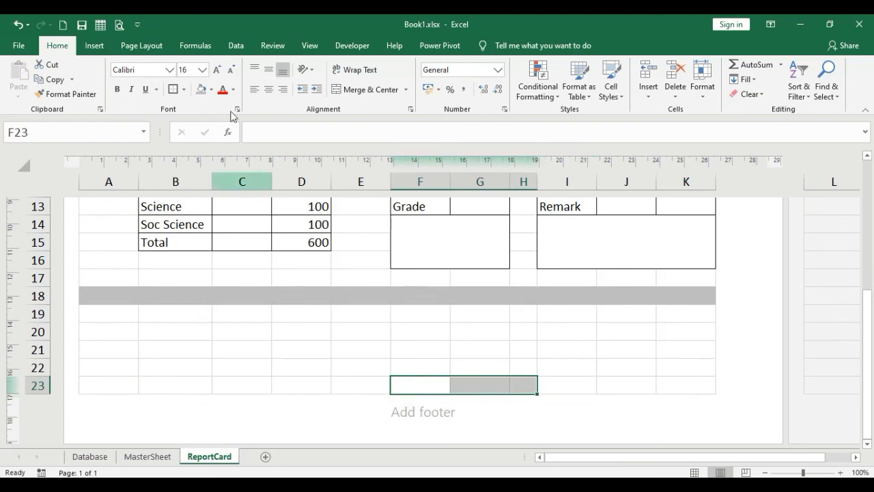
left_click(360, 93)
type("S")
key("BackSpace")
type("Author")
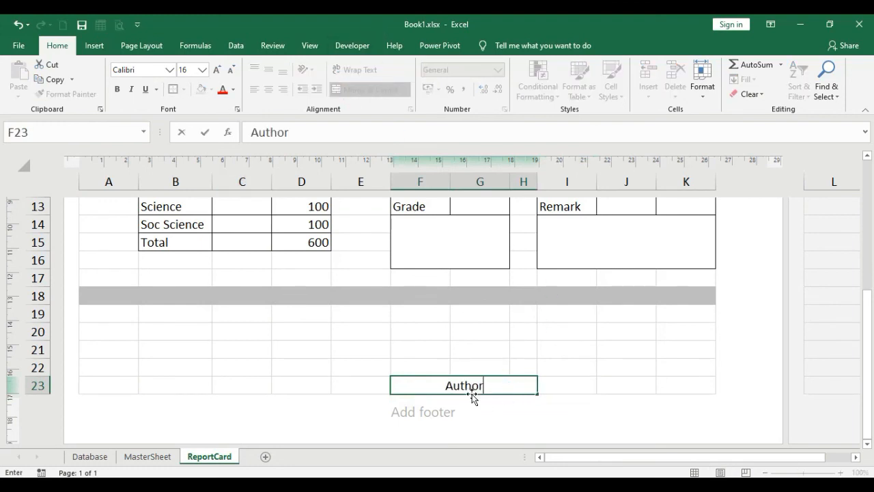
type("ized Signatory")
key("Return")
type("]")
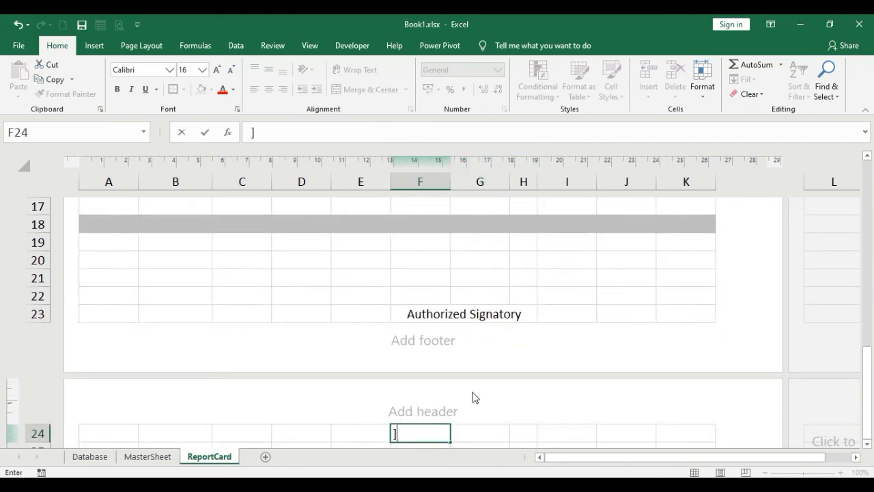
Step: Middle-align the Authorized Signatory cell and put thick outside borders around it
left_click(441, 311)
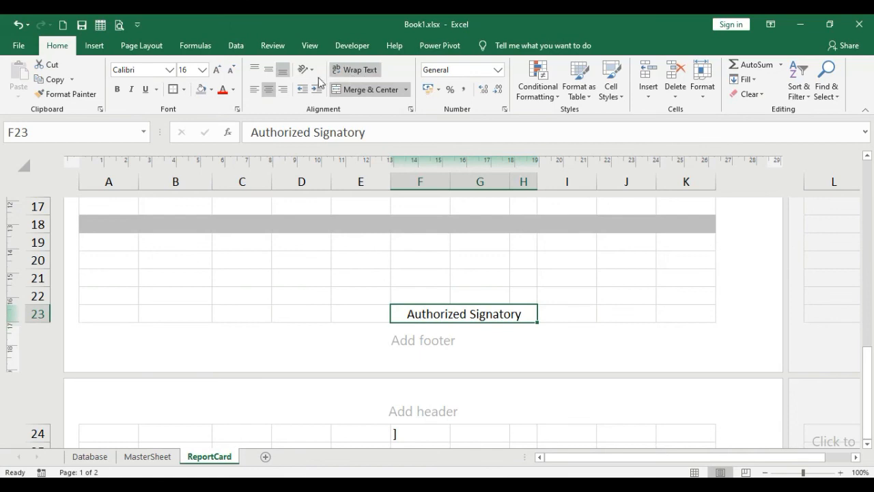
left_click(268, 69)
left_click(174, 90)
Step: Merge and center F19:H22 above Authorized Signatory into one blank signature space
left_click_drag(422, 242, 513, 288)
left_click(380, 93)
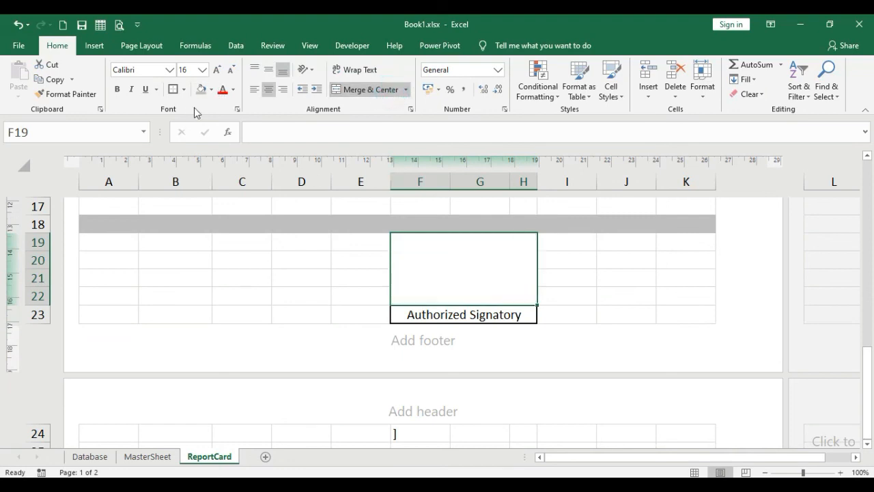
scroll(557, 313, "up", 6)
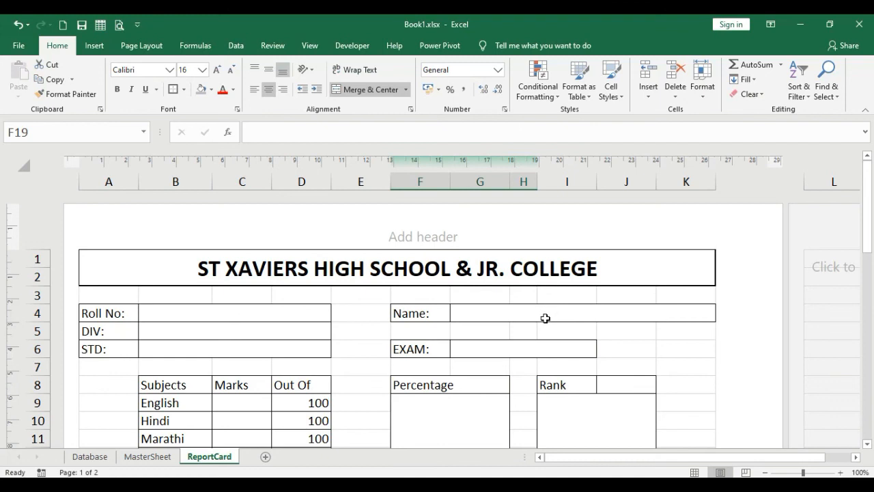
scroll(245, 231, "down", 1)
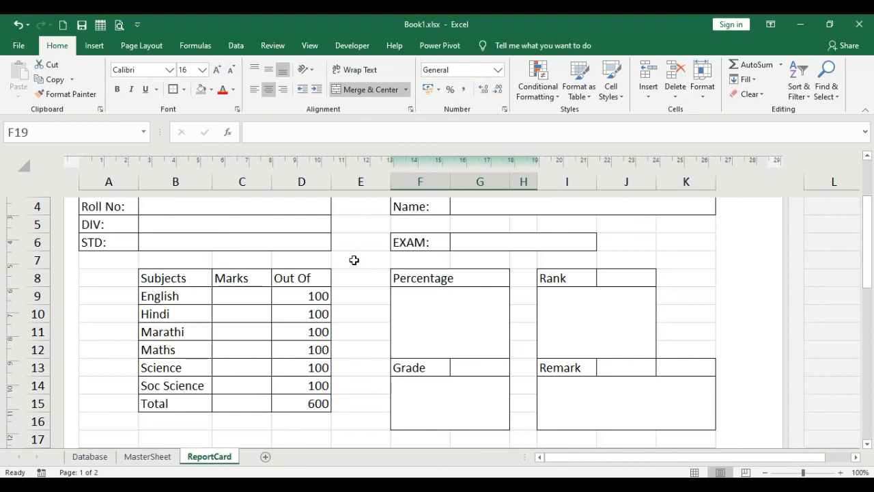
scroll(353, 260, "up", 3)
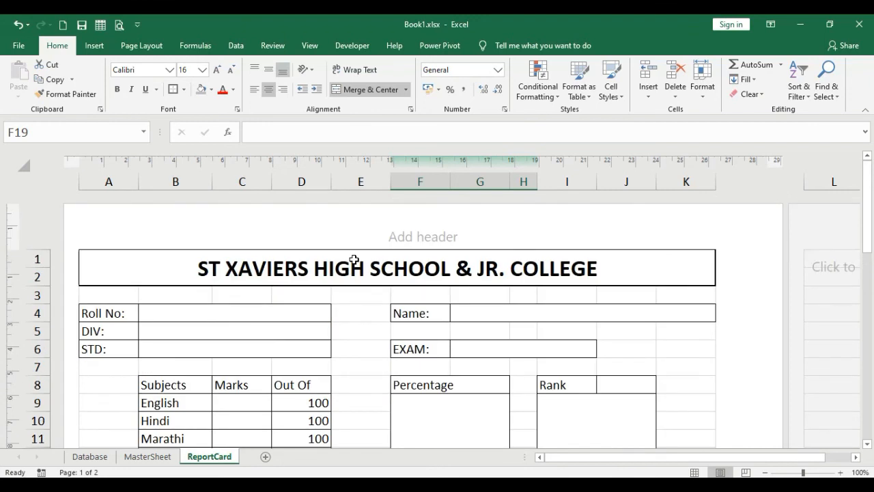